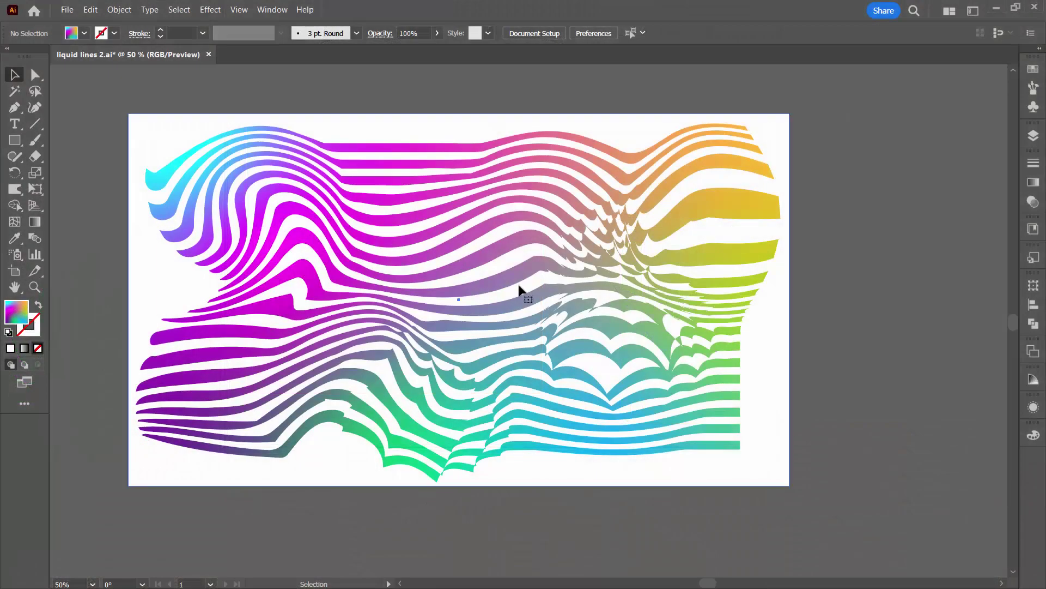
Show the Layers panel, target the gradient rectangle beneath the liquid lines, and move the panel left
click(519, 289)
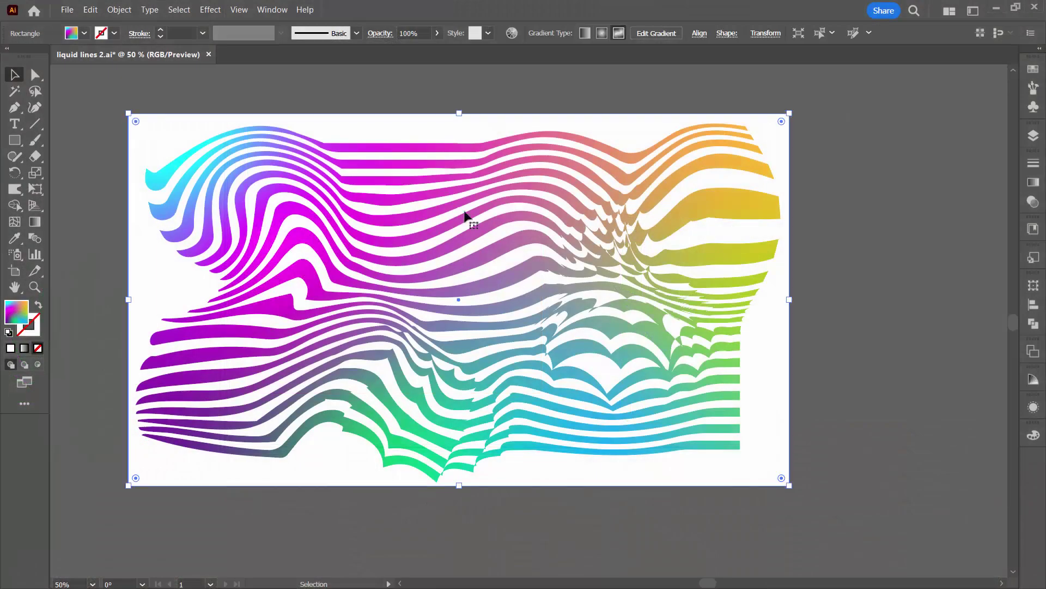
click(913, 278)
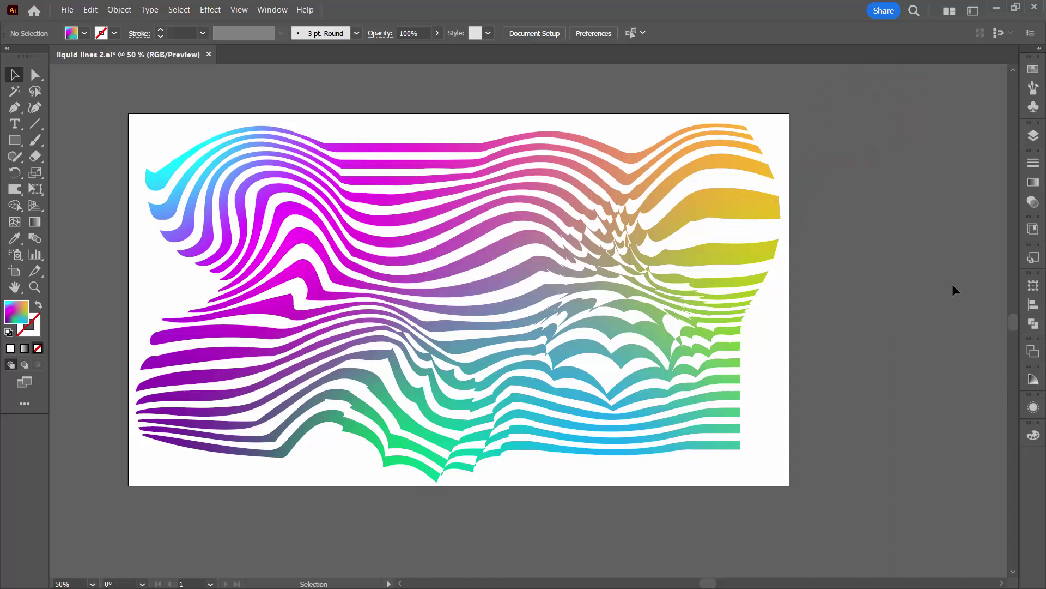
key(F7)
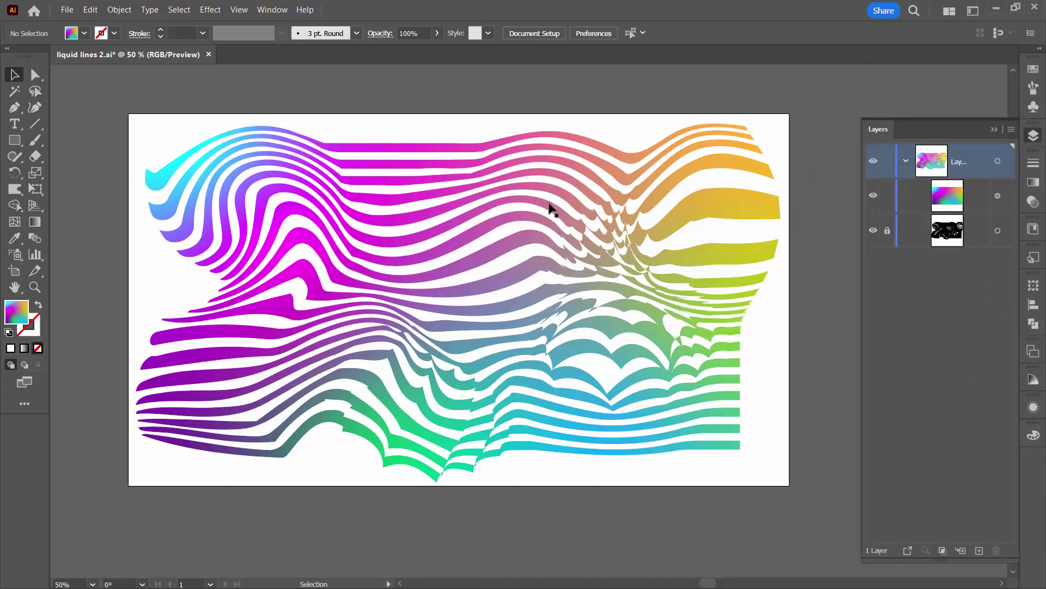
click(998, 195)
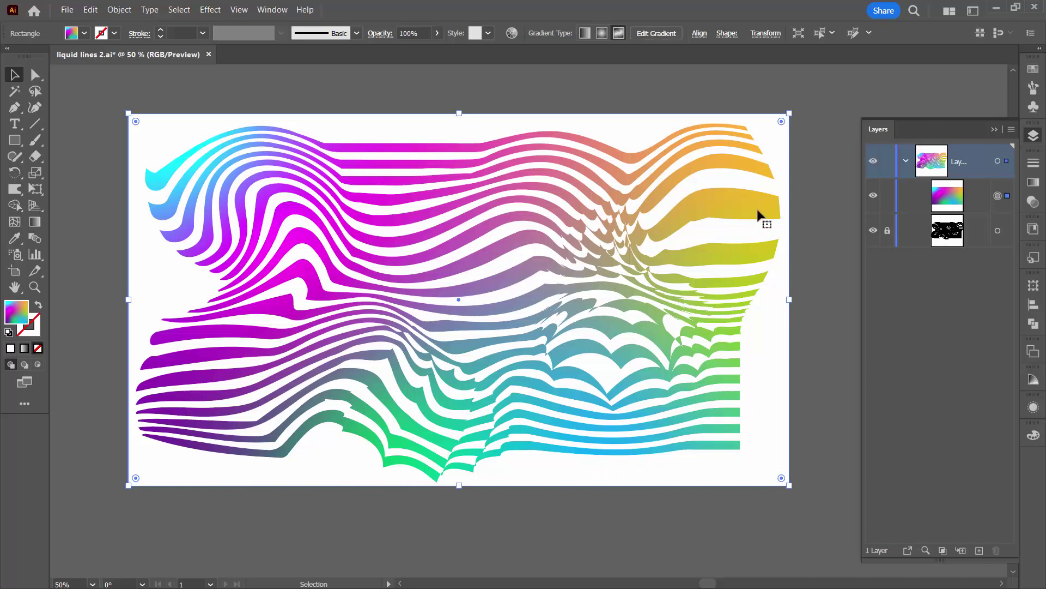
drag(959, 122, 894, 119)
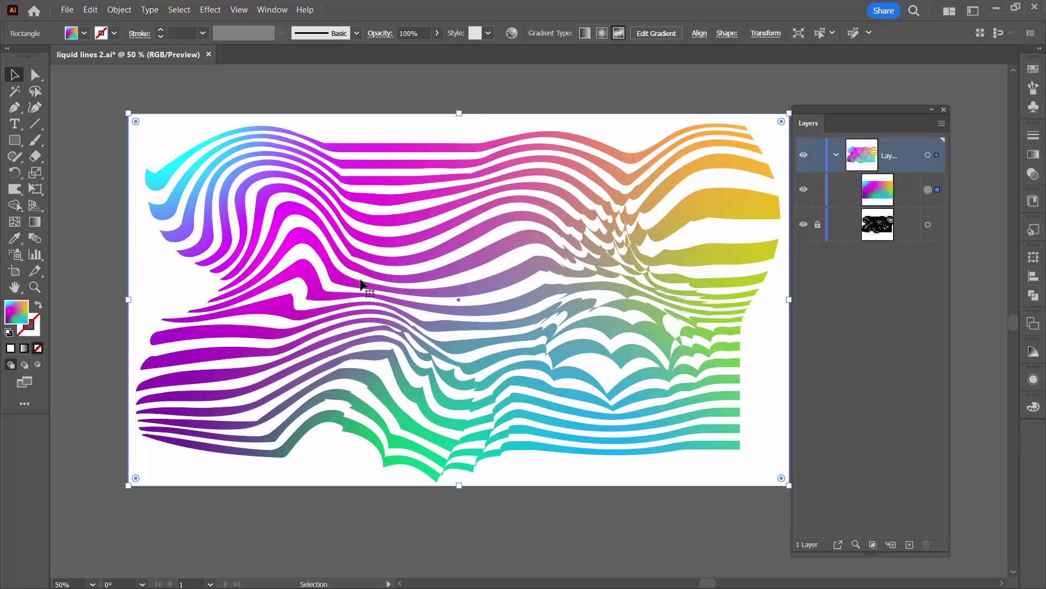
Save the rectangle's rainbow gradient fill as a new graphic style and make the Graphic Styles panel taller
click(1033, 231)
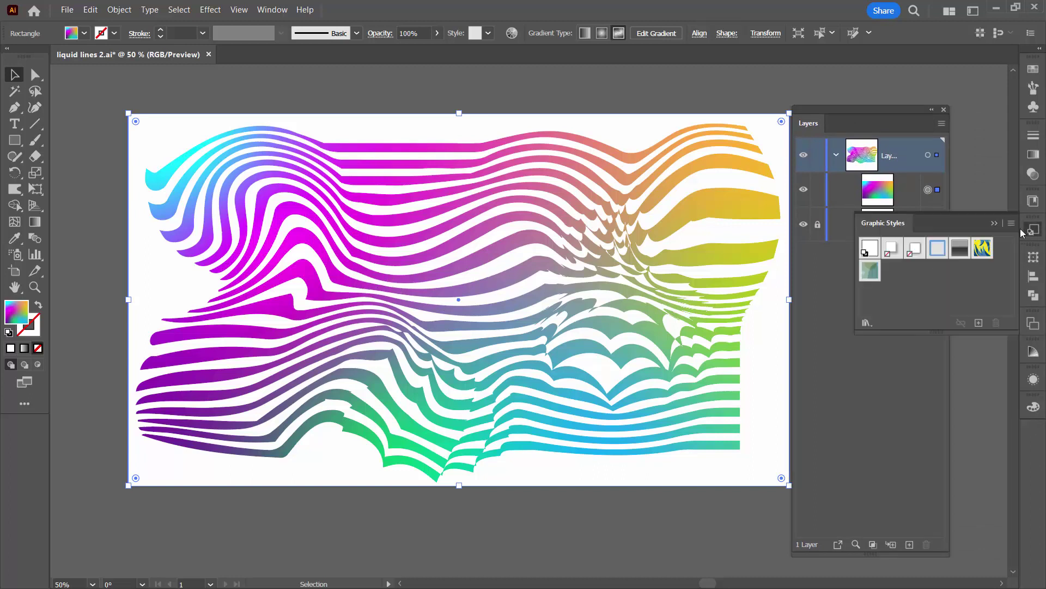
click(262, 9)
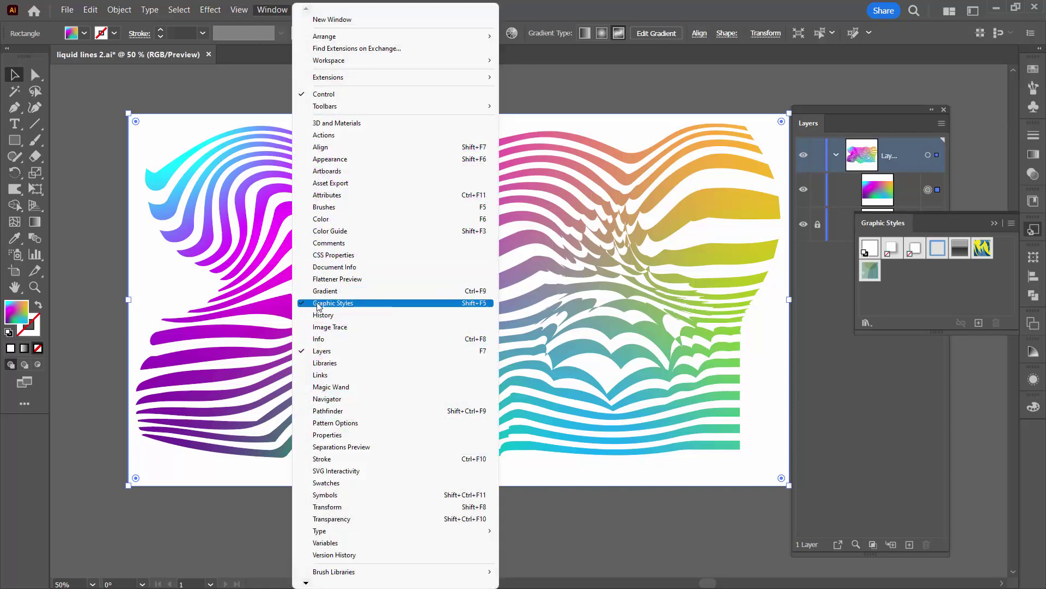
click(168, 289)
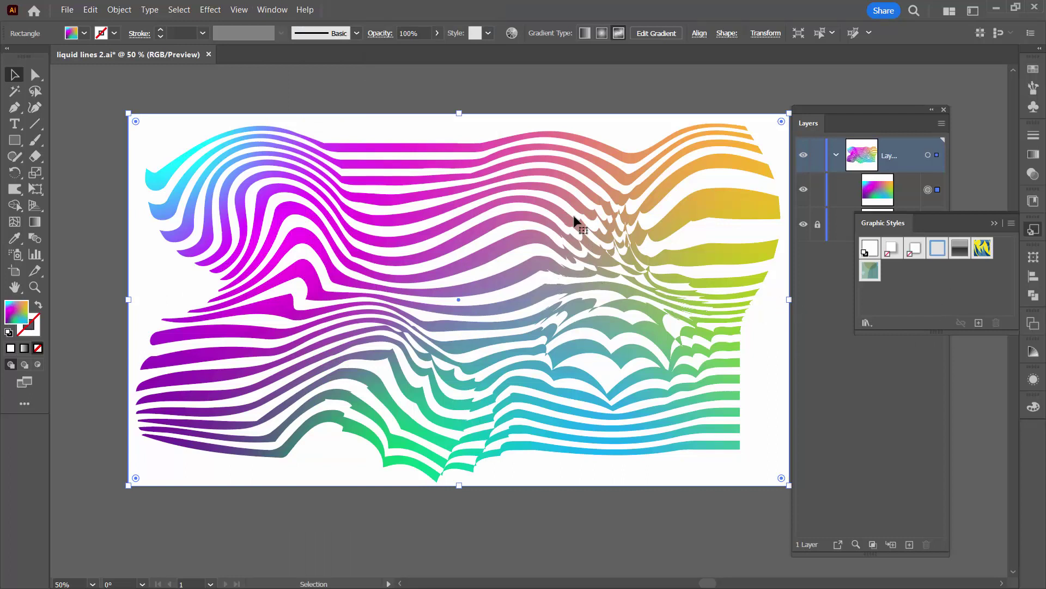
click(978, 323)
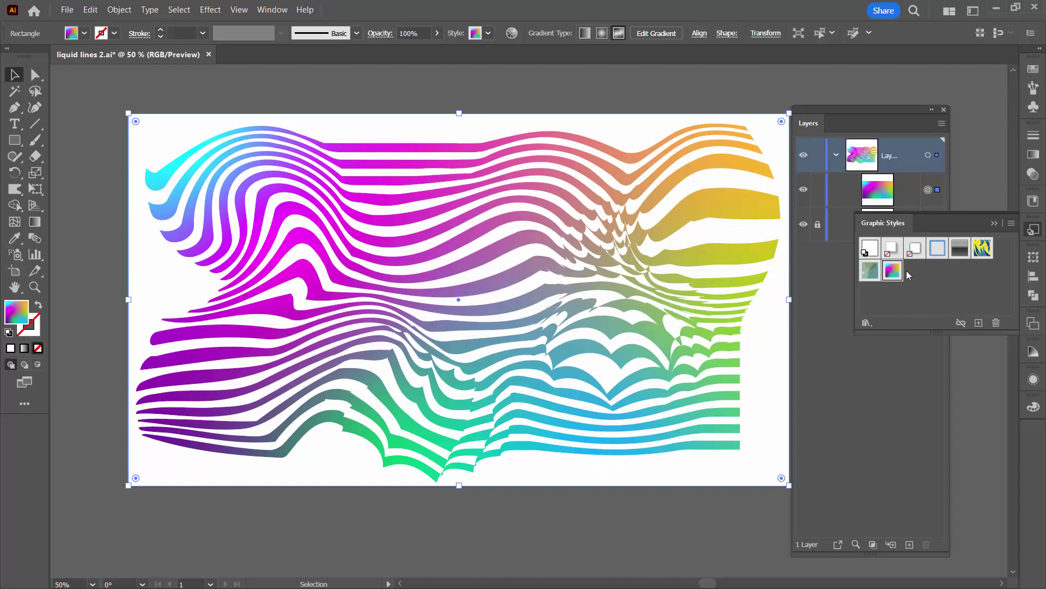
drag(890, 335, 885, 381)
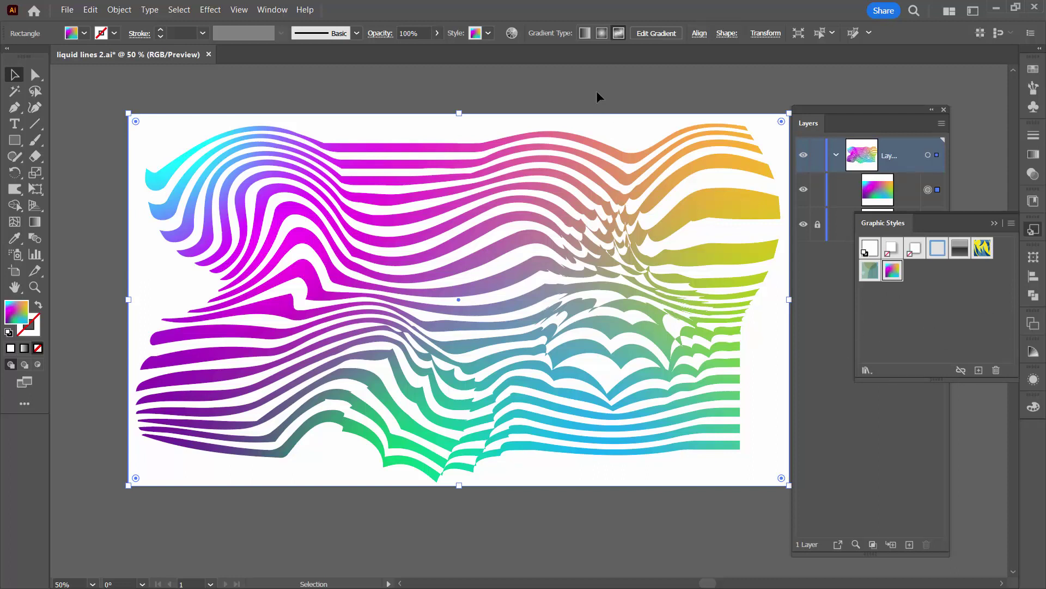
Delete every preset graphic style except the default and the new rainbow gradient style
click(376, 95)
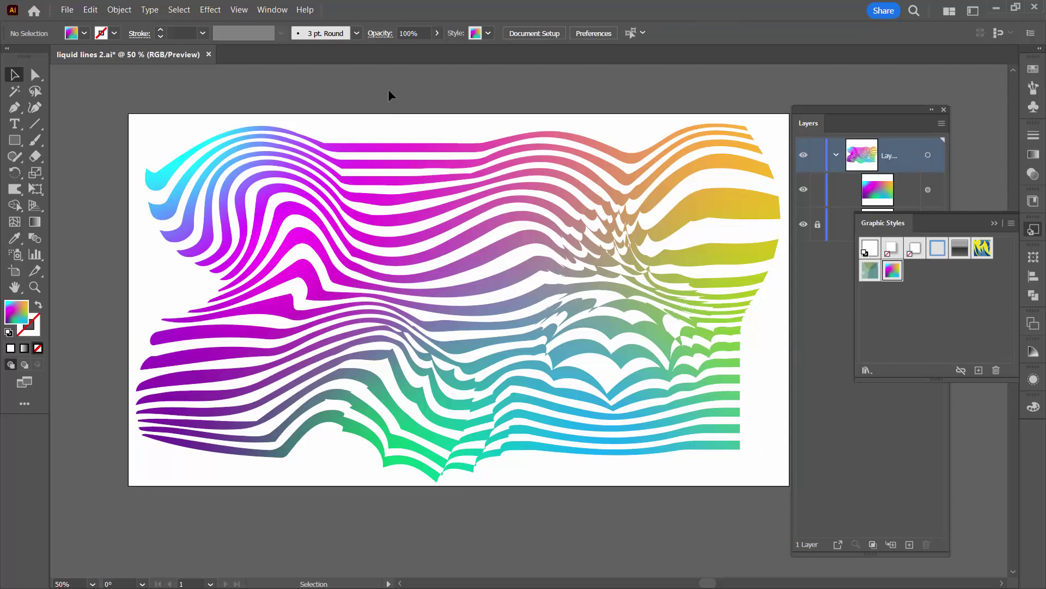
click(878, 293)
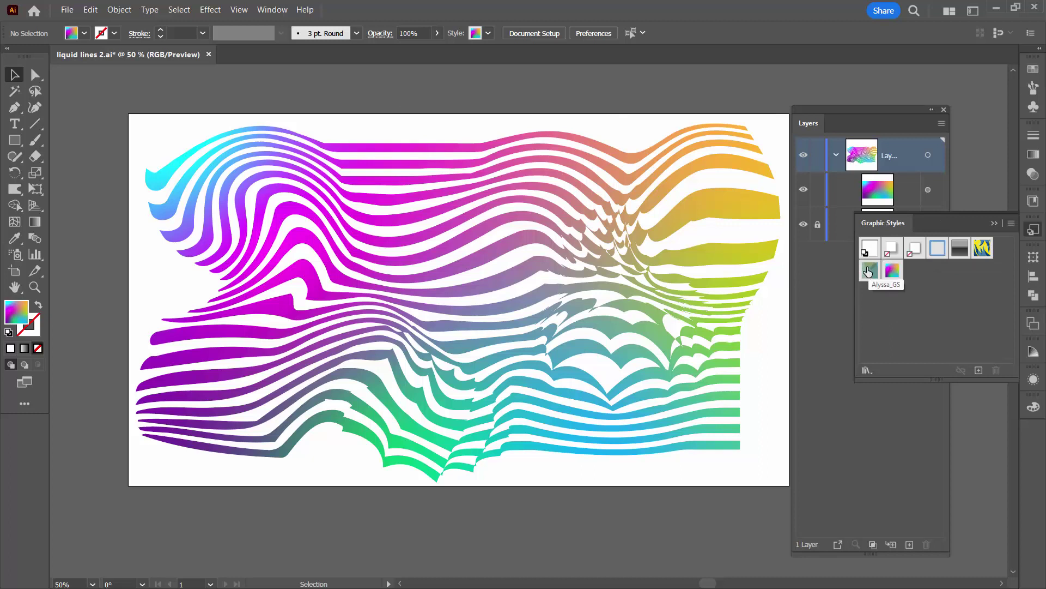
click(869, 271)
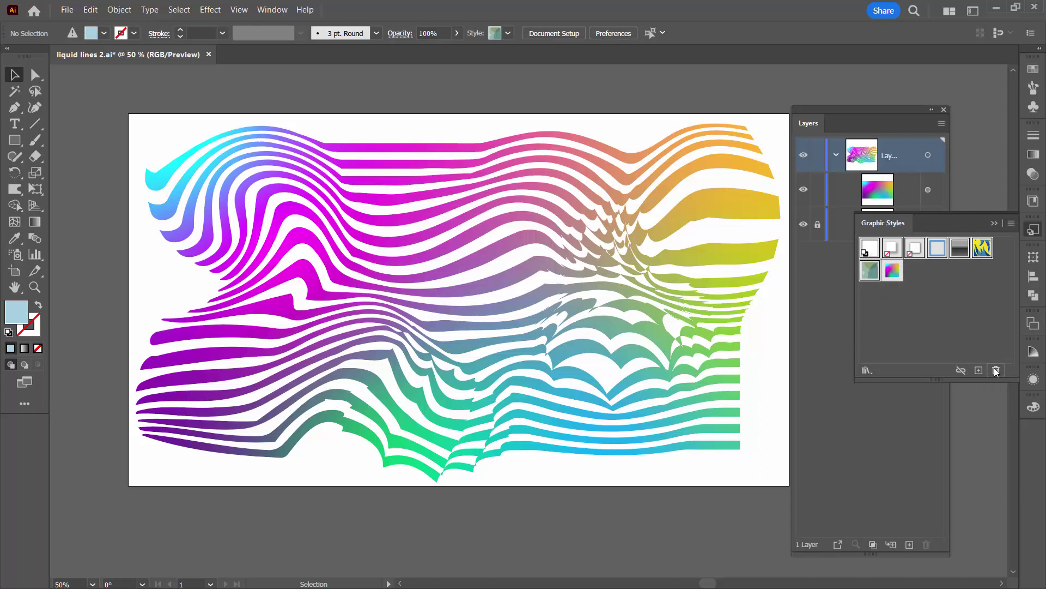
click(996, 370)
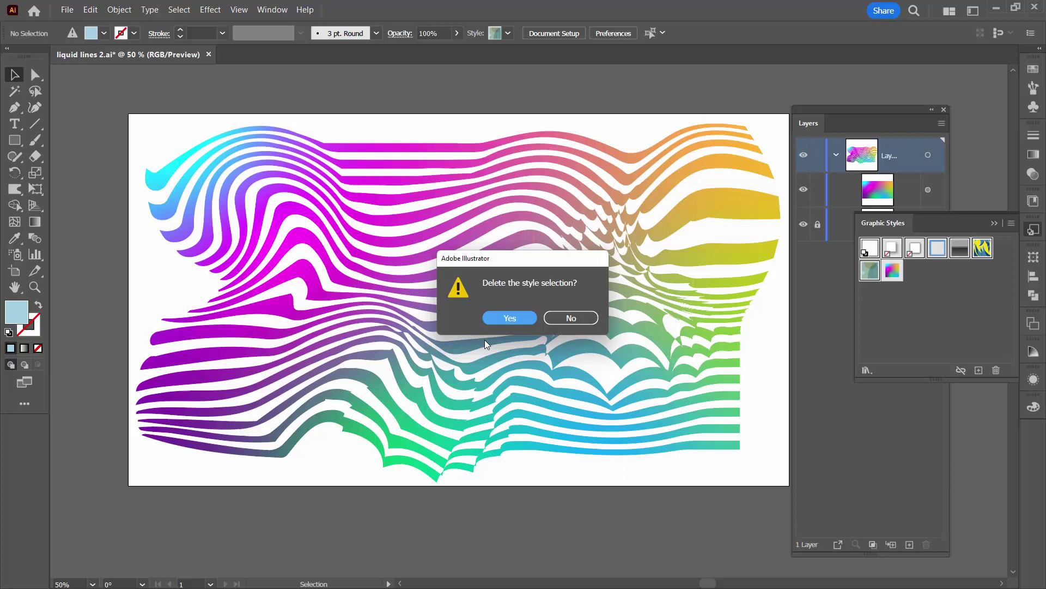
click(506, 318)
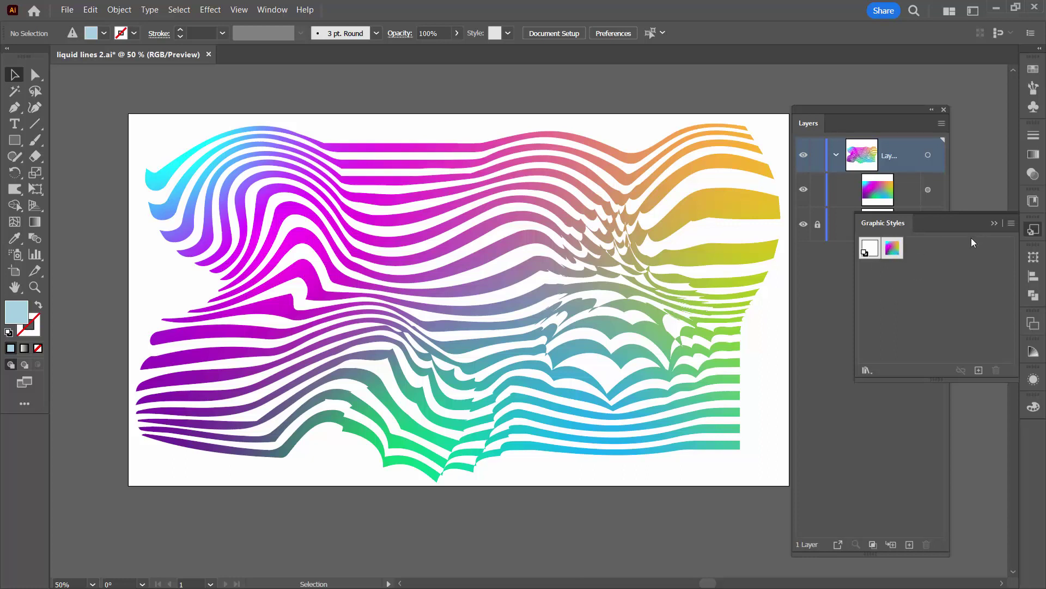
Save the two remaining graphic styles as a library named 'freeform'
click(1012, 223)
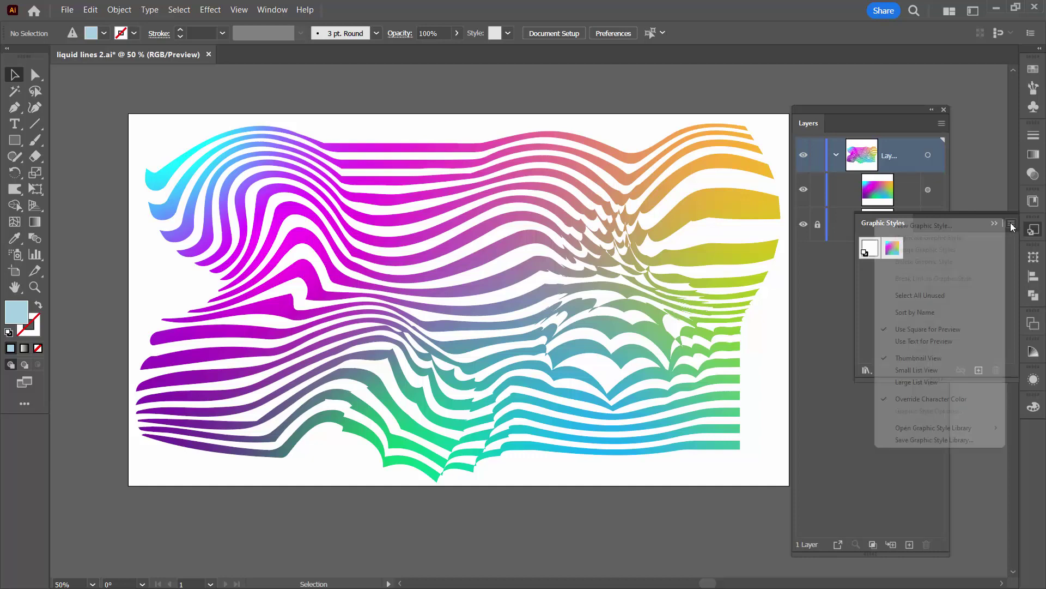
click(914, 440)
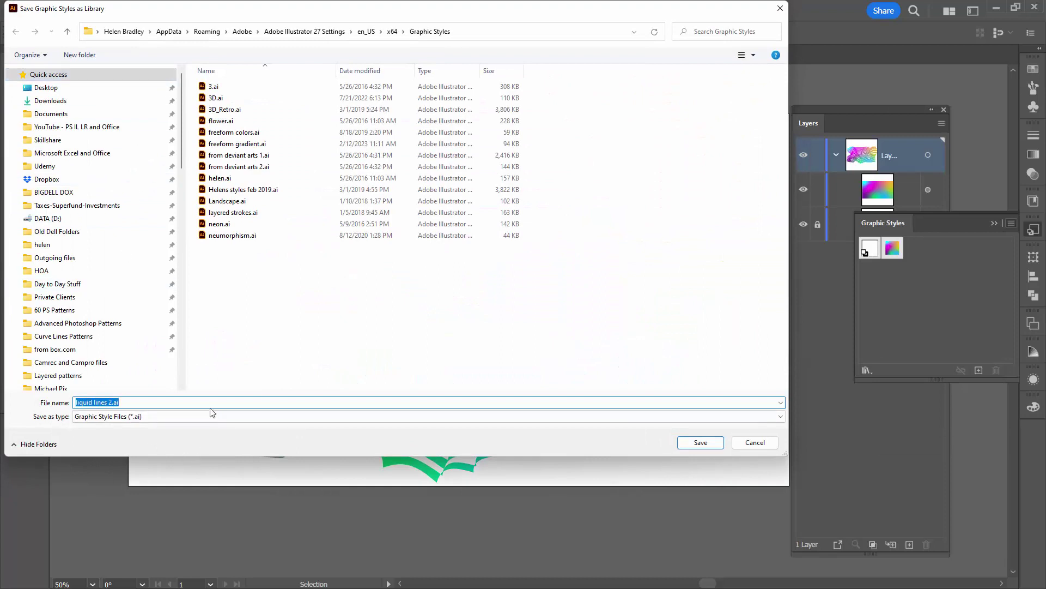
text(free)
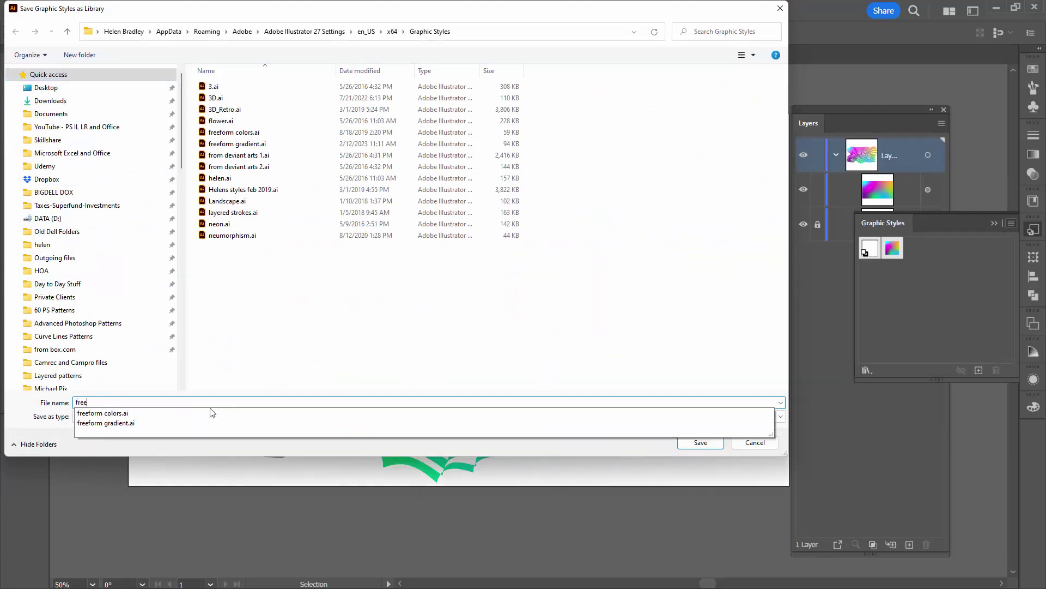
text(form)
key(Return)
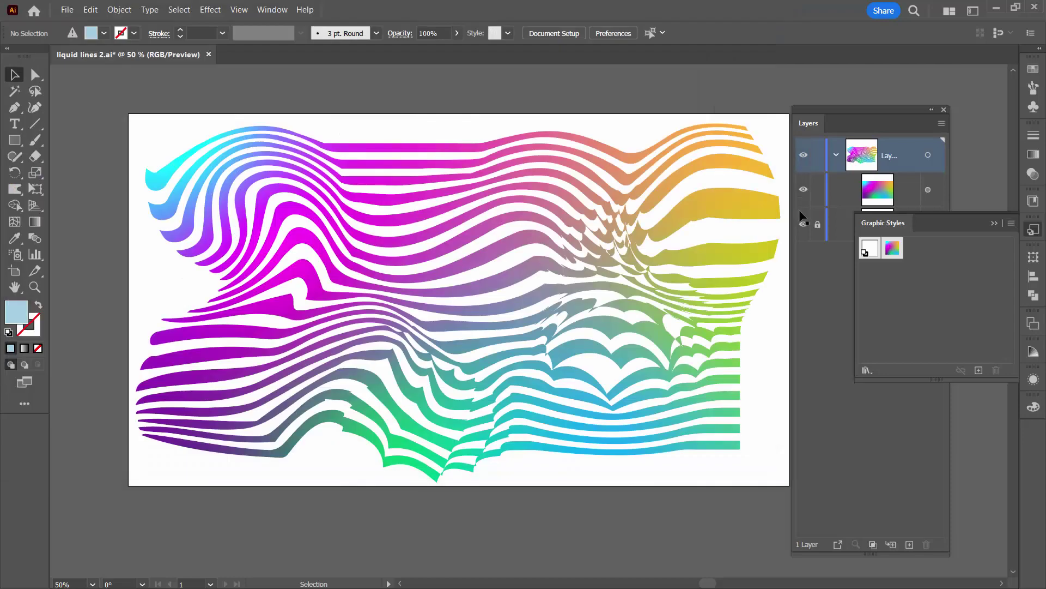
Close liquid lines 2.ai, create a new 1920 x 1080 px document, and draw a large rectangle
click(209, 54)
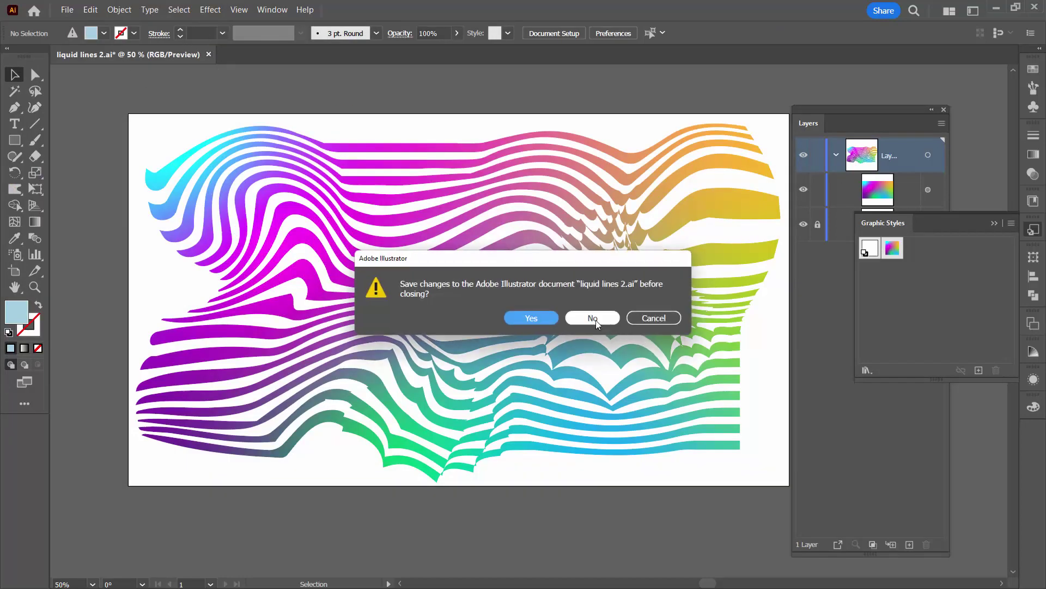
click(531, 316)
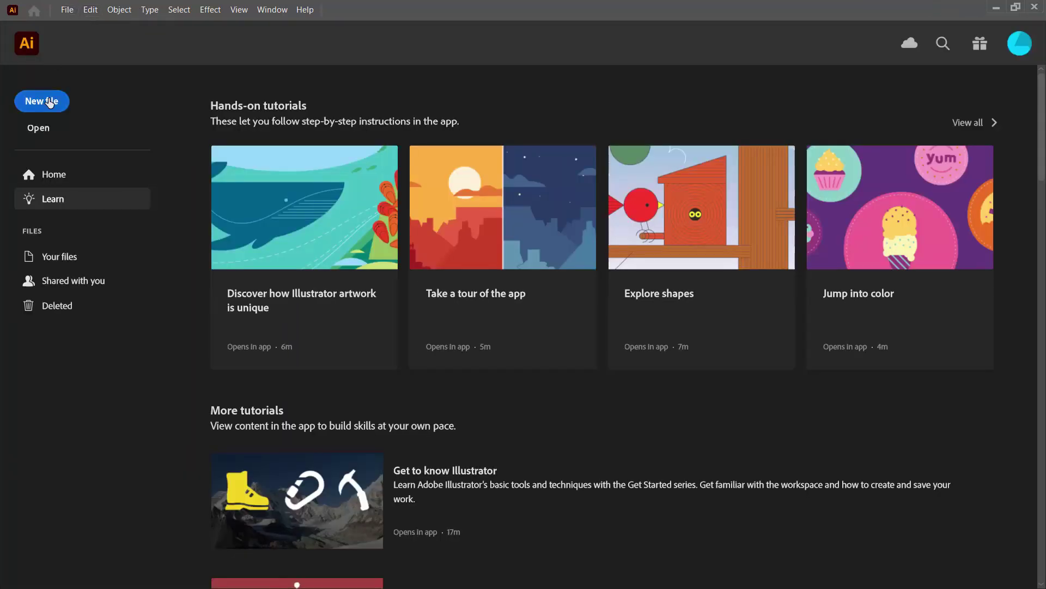
click(42, 101)
click(730, 452)
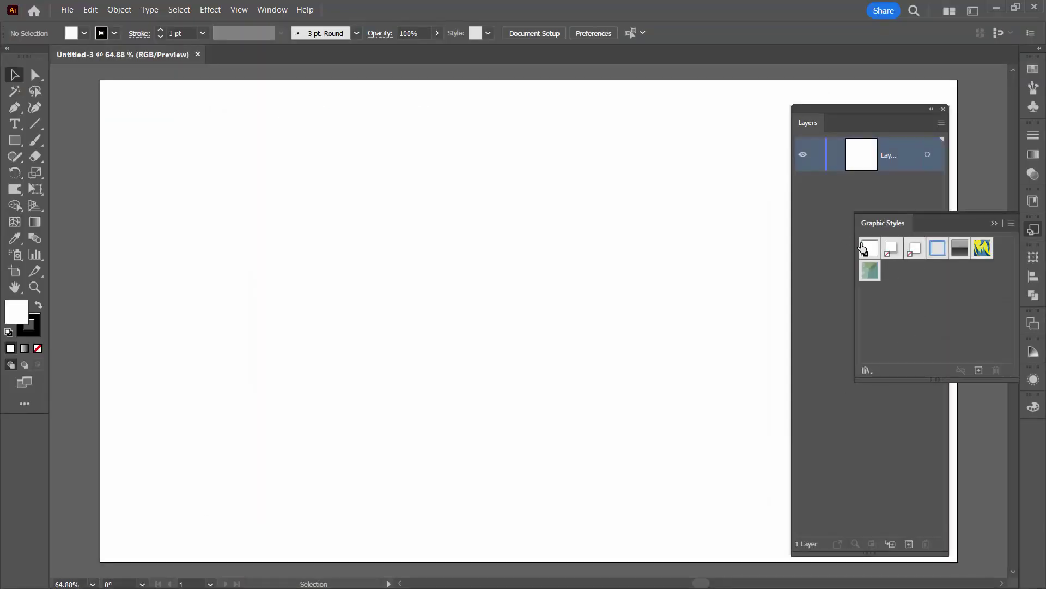
click(14, 140)
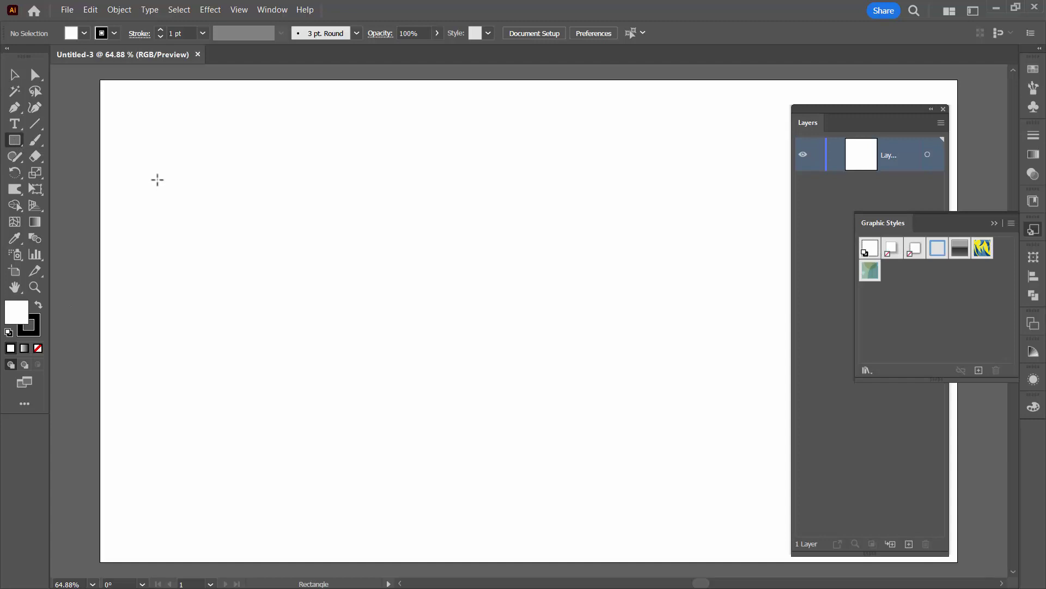
drag(158, 180, 694, 486)
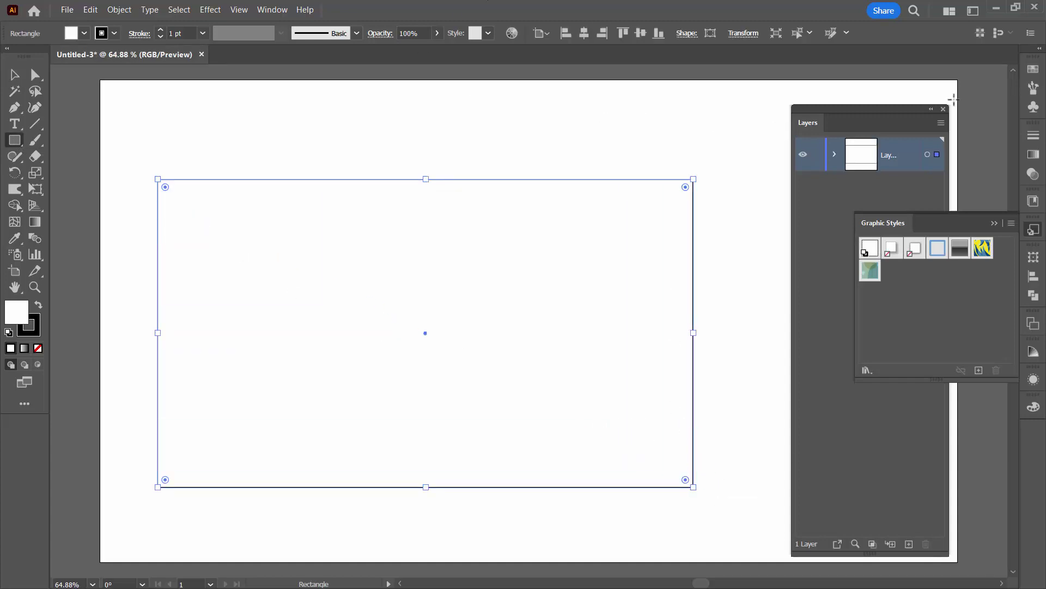
Load the user-defined freeform2 graphic style library
click(1011, 225)
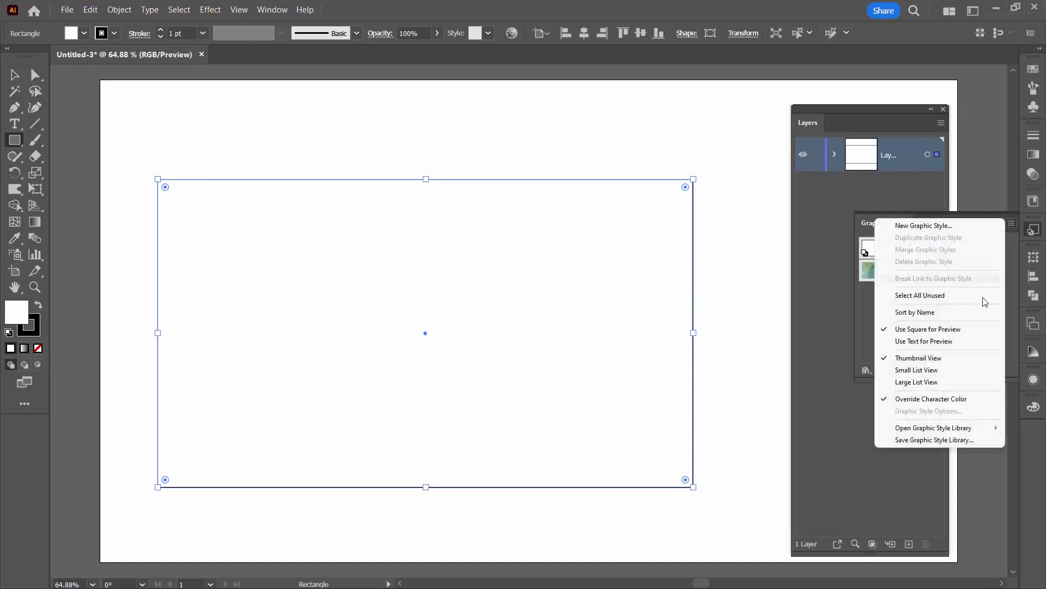
mouse_move(948, 428)
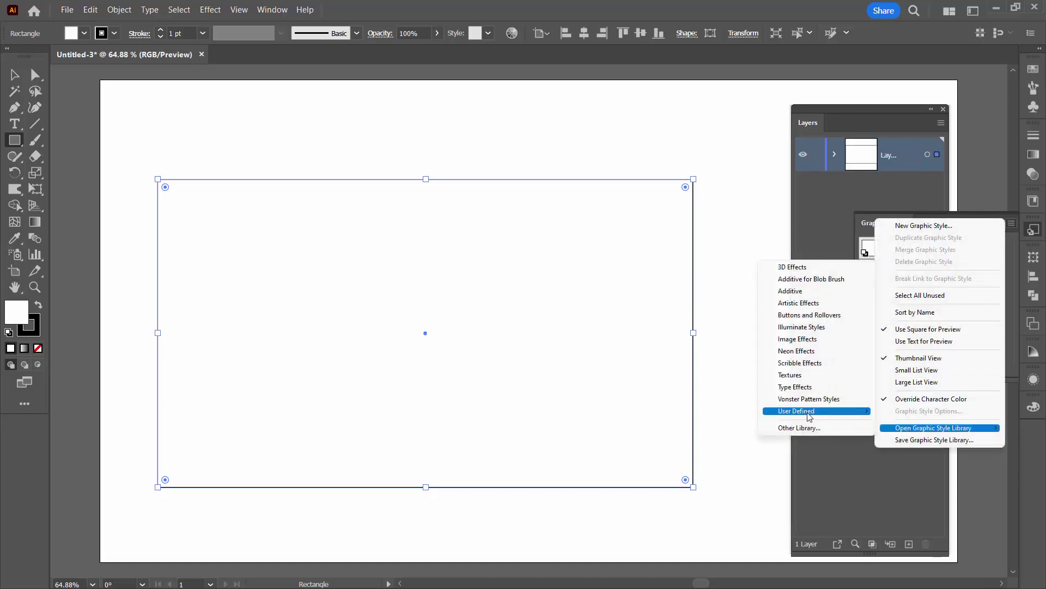
mouse_move(809, 417)
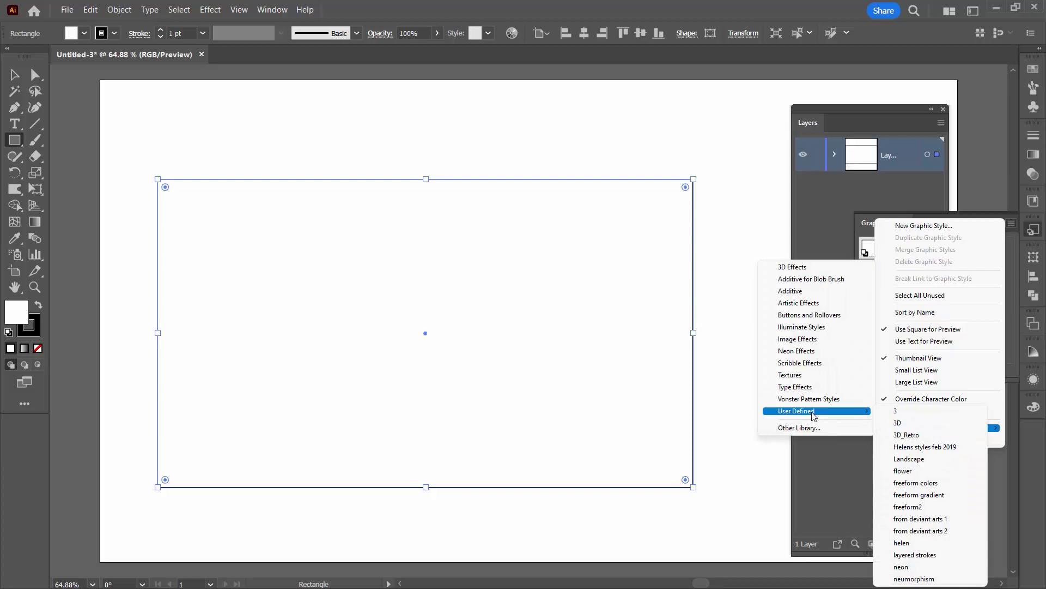
click(909, 507)
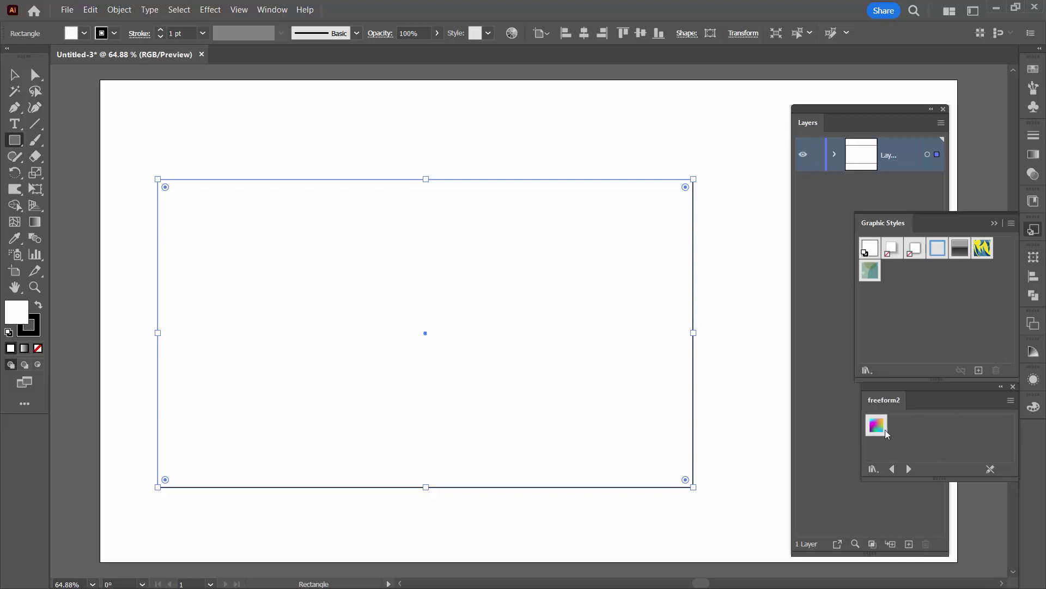
Add the freeform2 rainbow gradient style to the document's graphic styles and apply it to the rectangle
drag(876, 425, 870, 270)
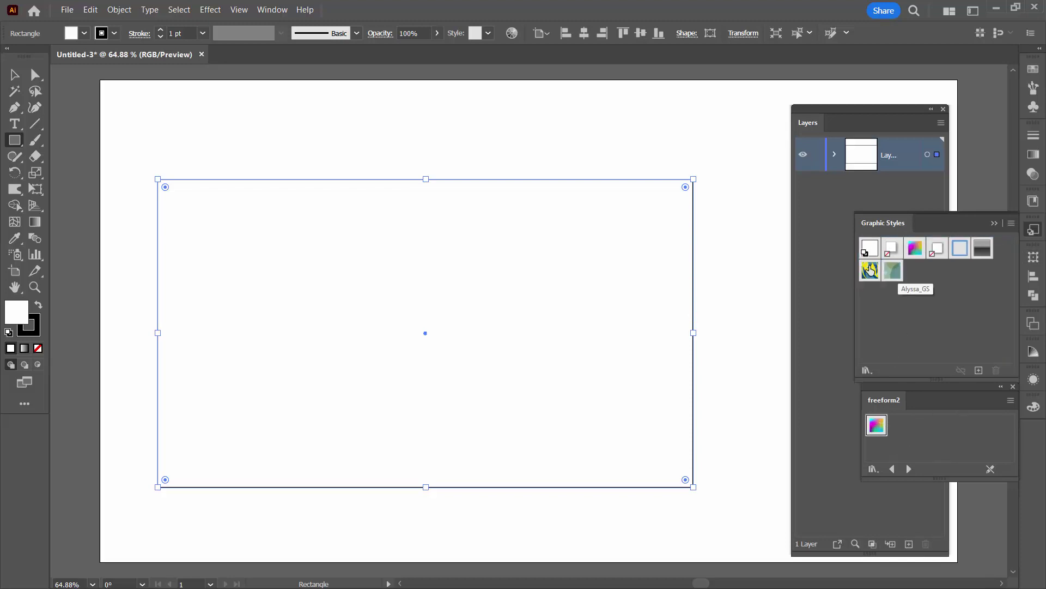
click(923, 250)
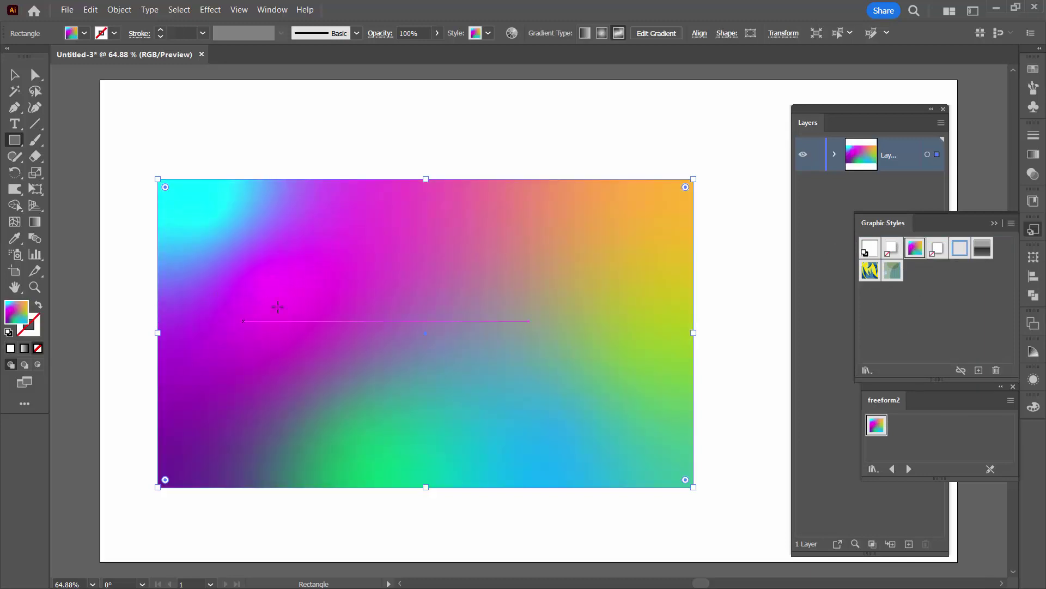
click(1011, 223)
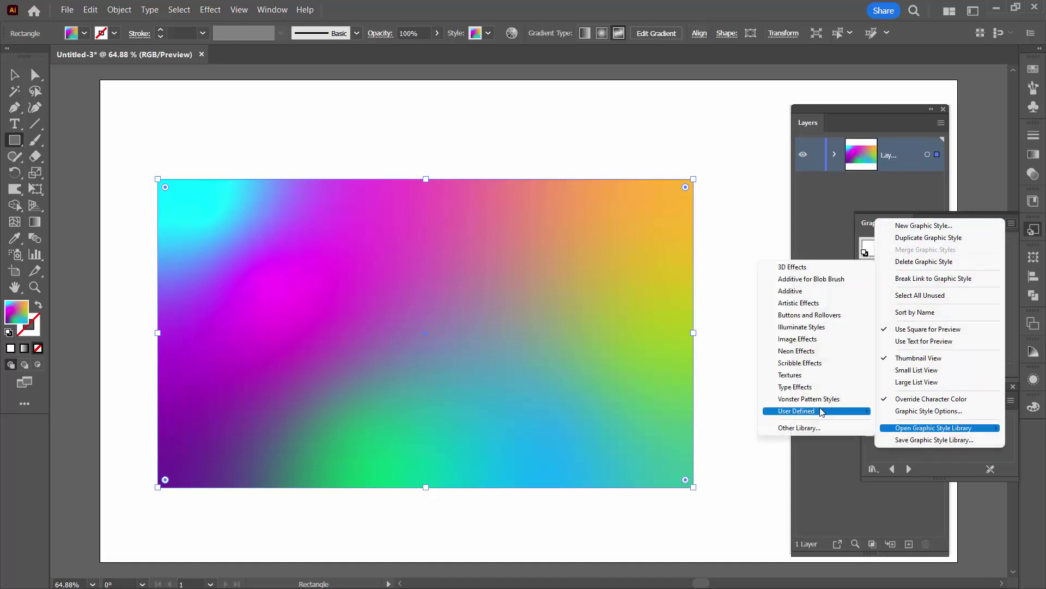
Load the user-defined freeform gradient library, add its three styles, and move one style to the end
mouse_move(806, 417)
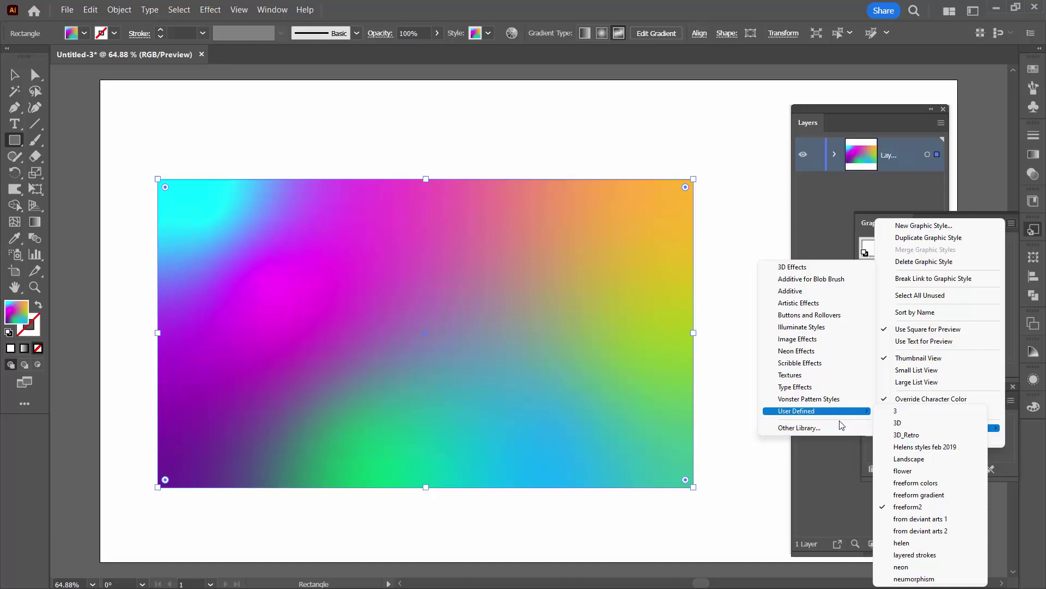
click(938, 496)
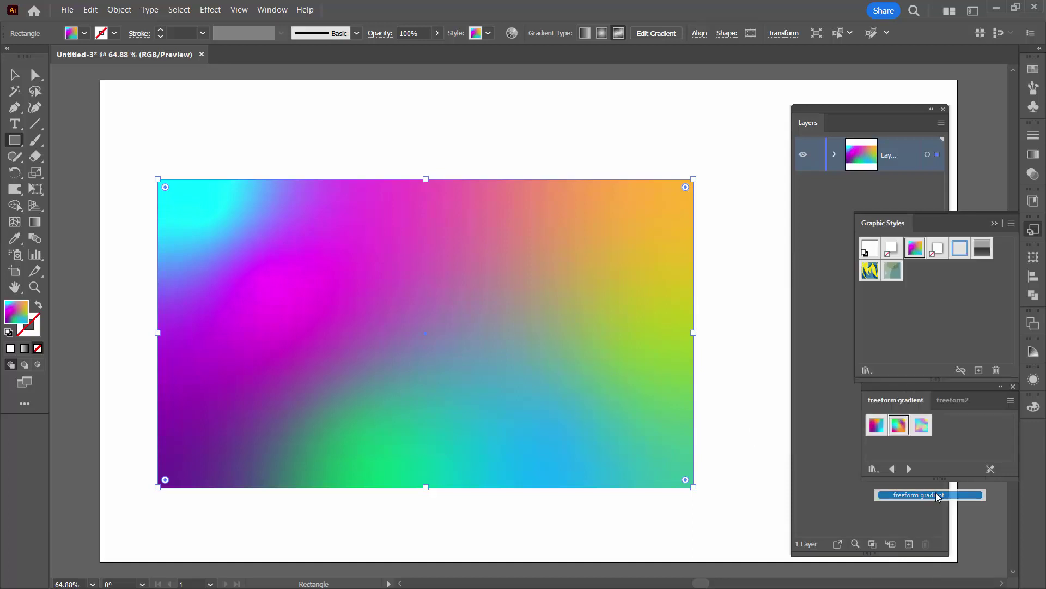
click(868, 426)
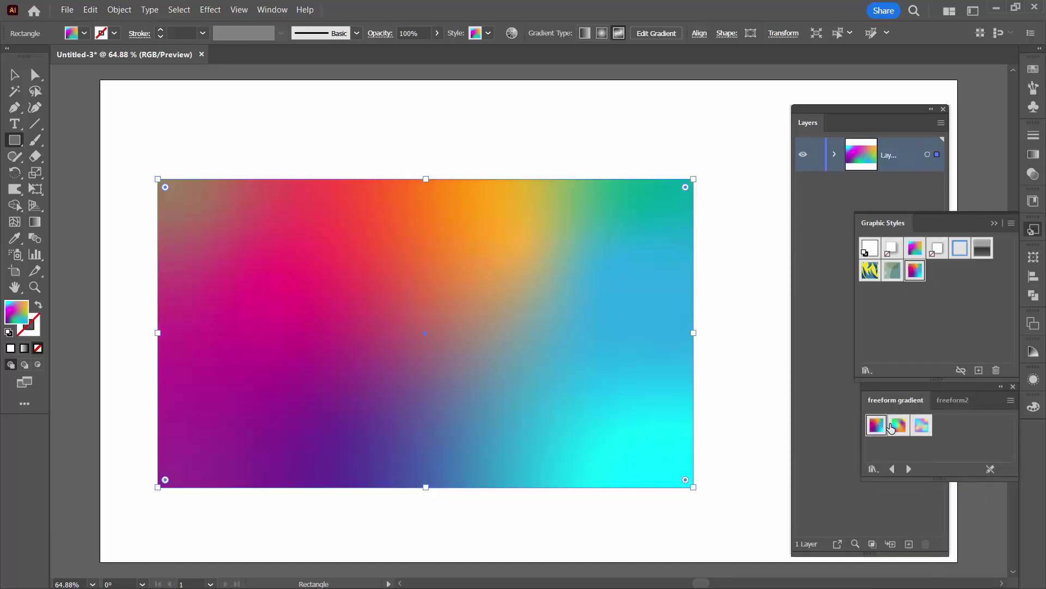
click(899, 427)
click(921, 427)
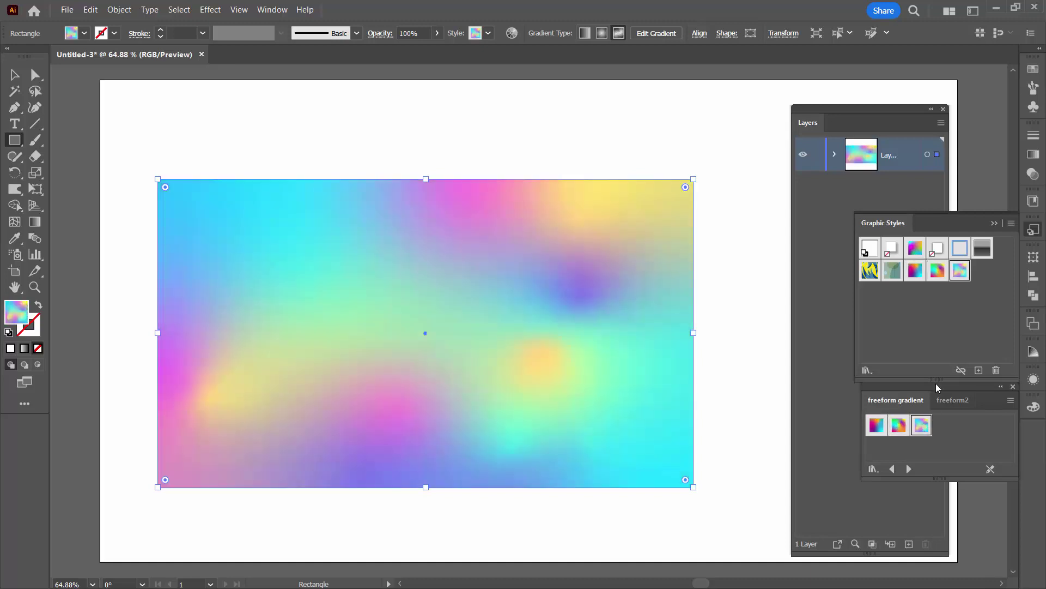
drag(915, 248, 976, 271)
Try the pink-purple-cyan, pastel holographic and rainbow styles, leaving the green, purple and orange one applied
click(893, 270)
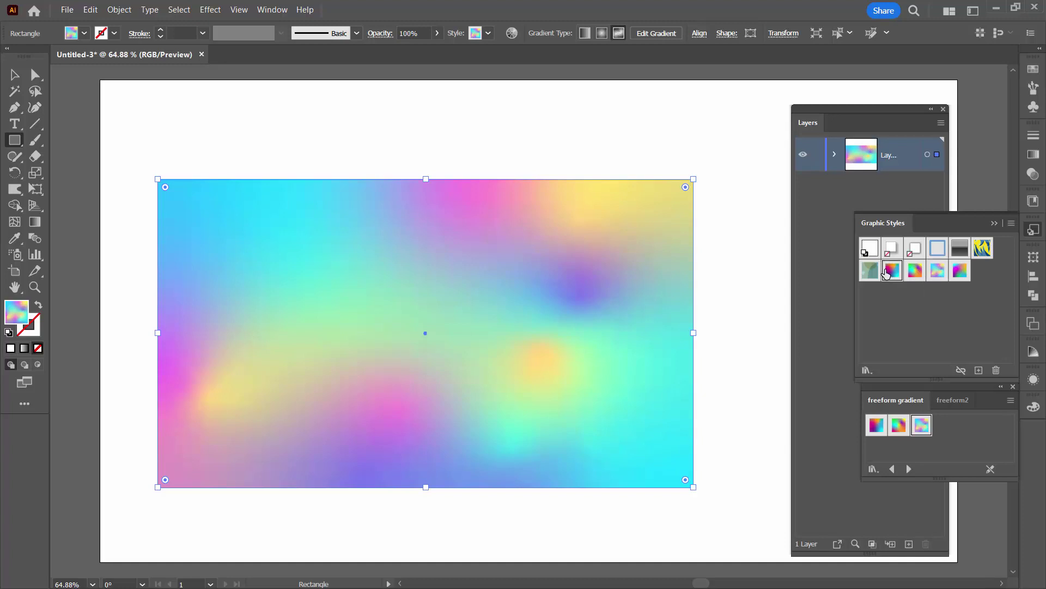
click(910, 270)
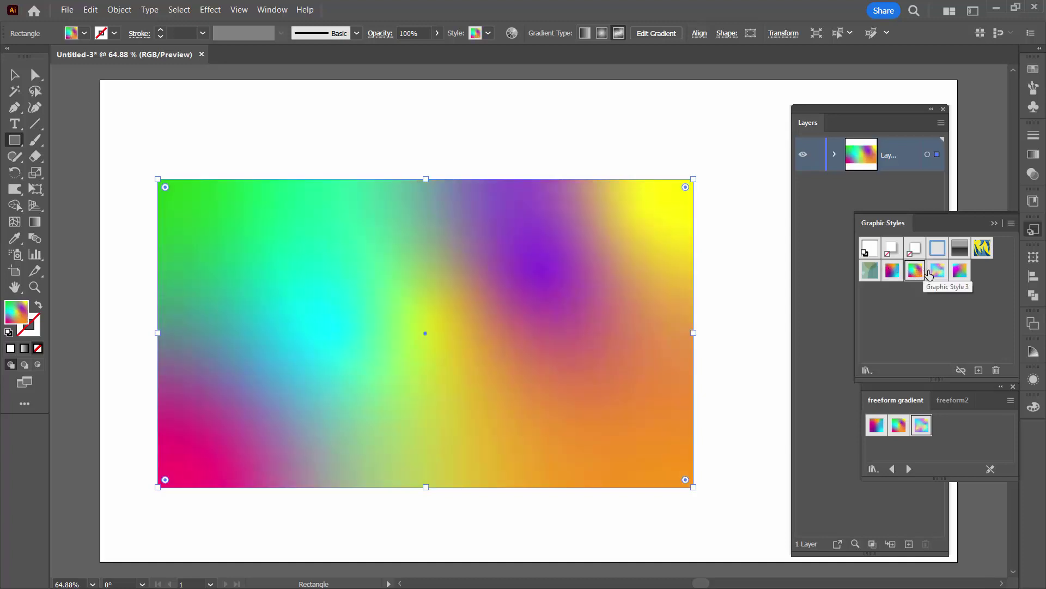
click(938, 271)
click(958, 271)
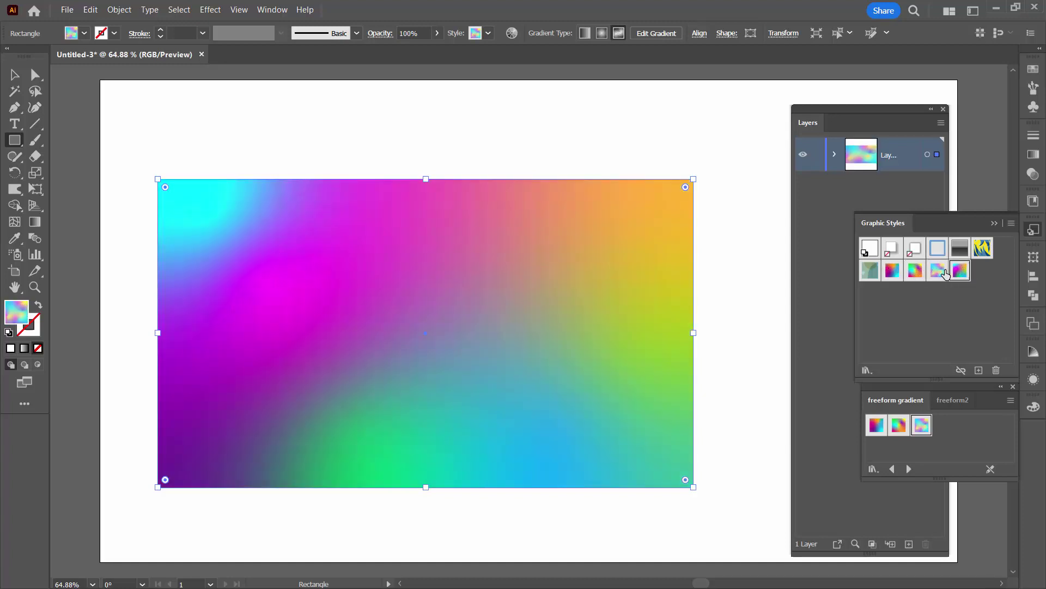
click(916, 272)
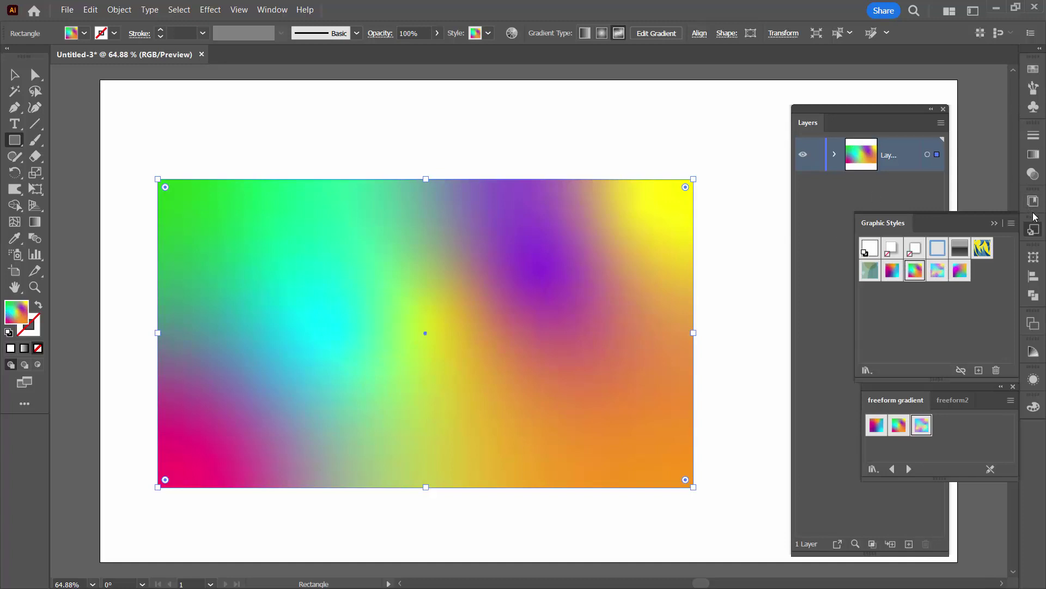
Move the yellow gradient point lower and shift the purple point right with 100% spread
click(1034, 154)
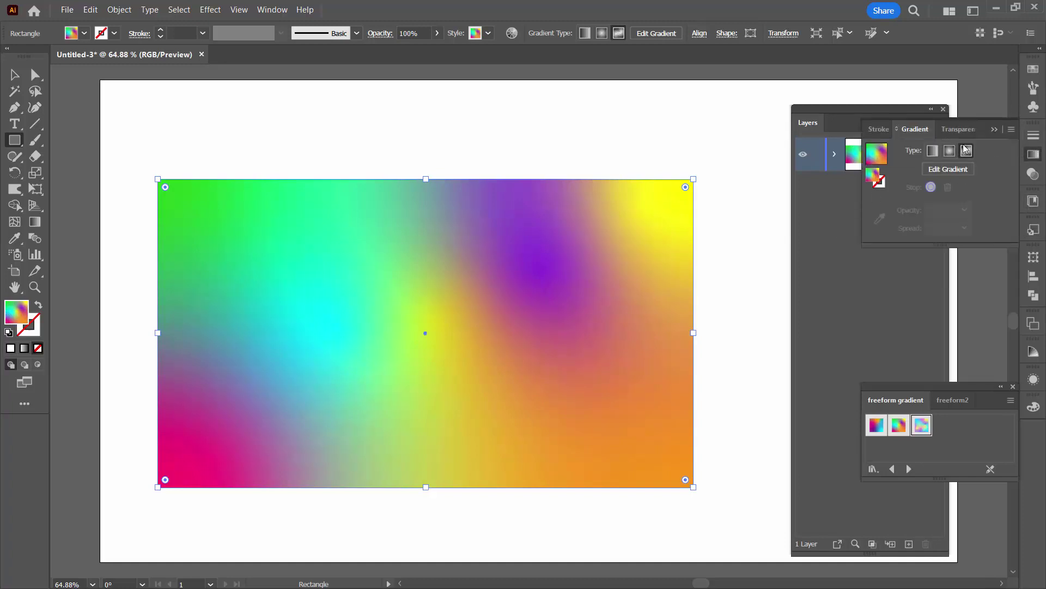
click(877, 155)
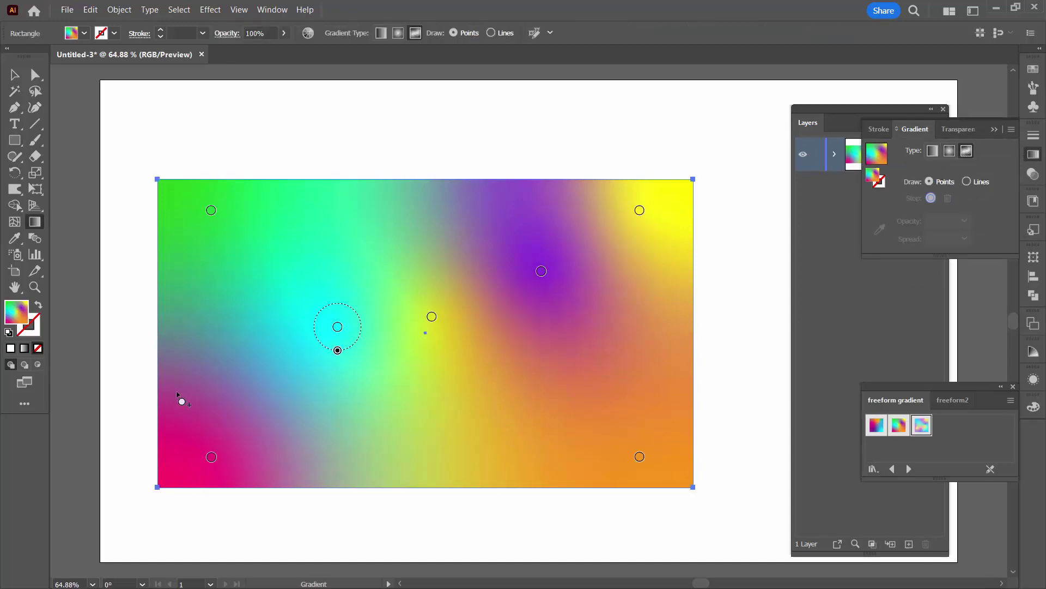
drag(432, 316, 452, 426)
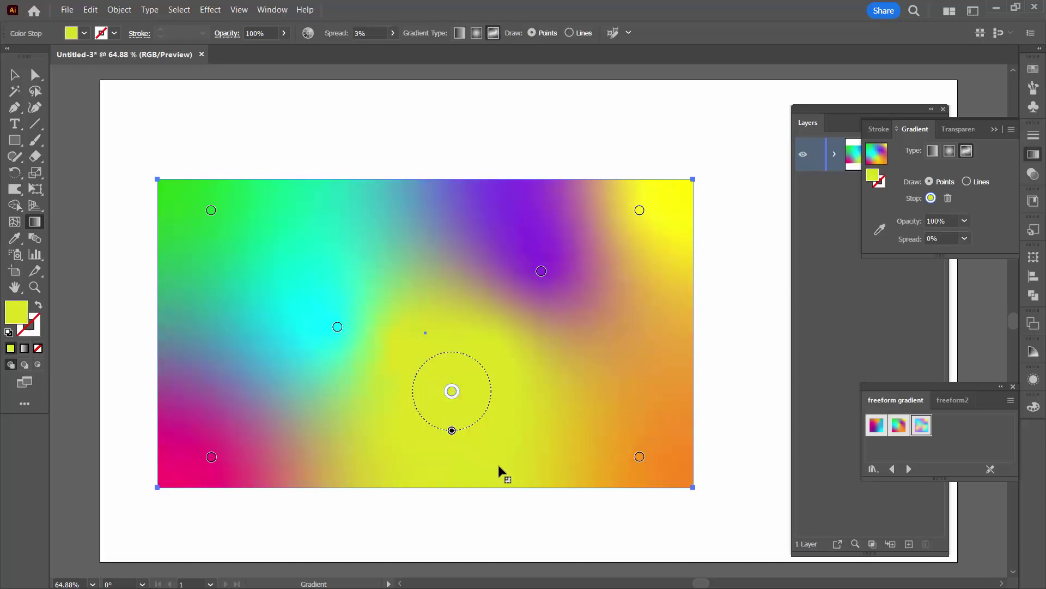
drag(541, 271, 733, 436)
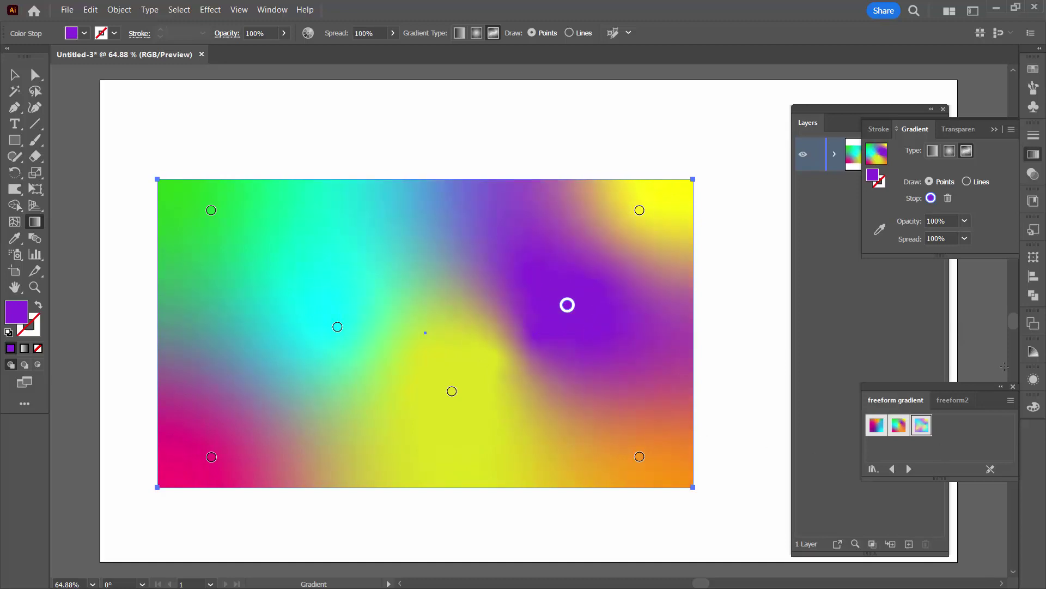
click(1033, 233)
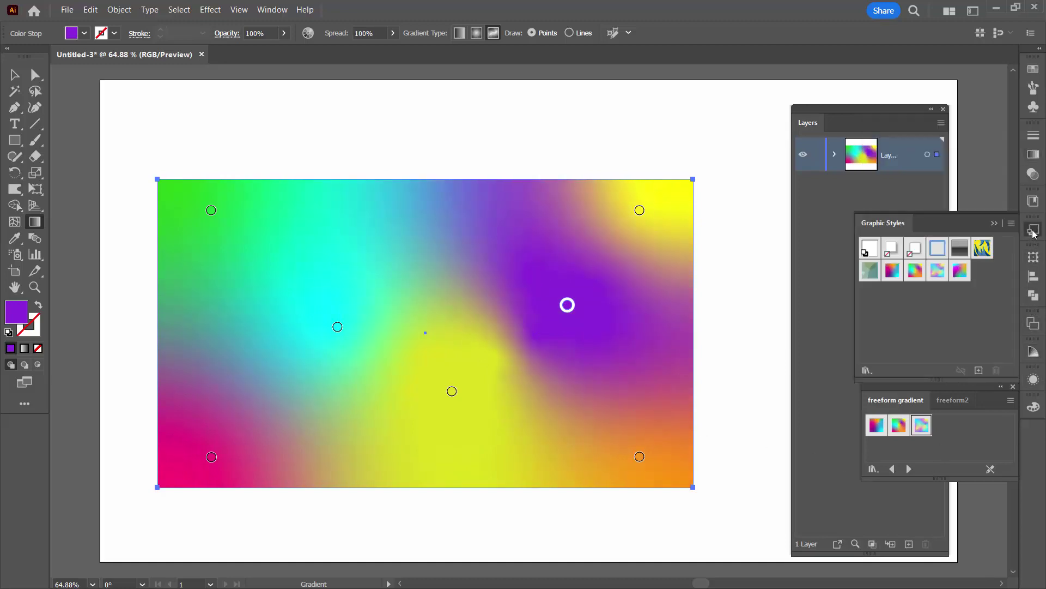
Save the edited gradient as a new style, delete the old non-gradient styles, and reapply a gradient
click(978, 371)
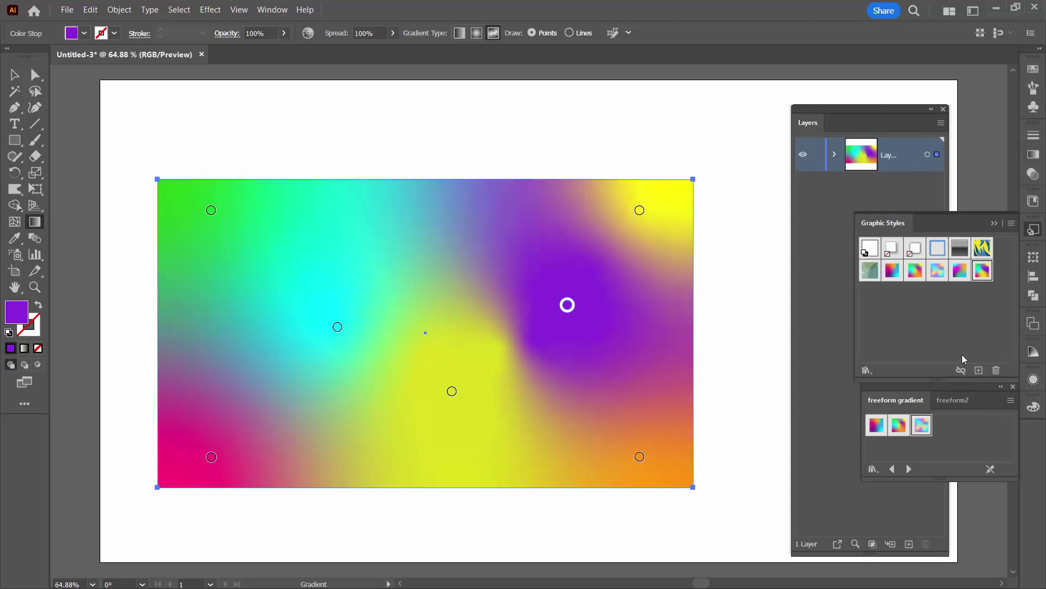
click(887, 342)
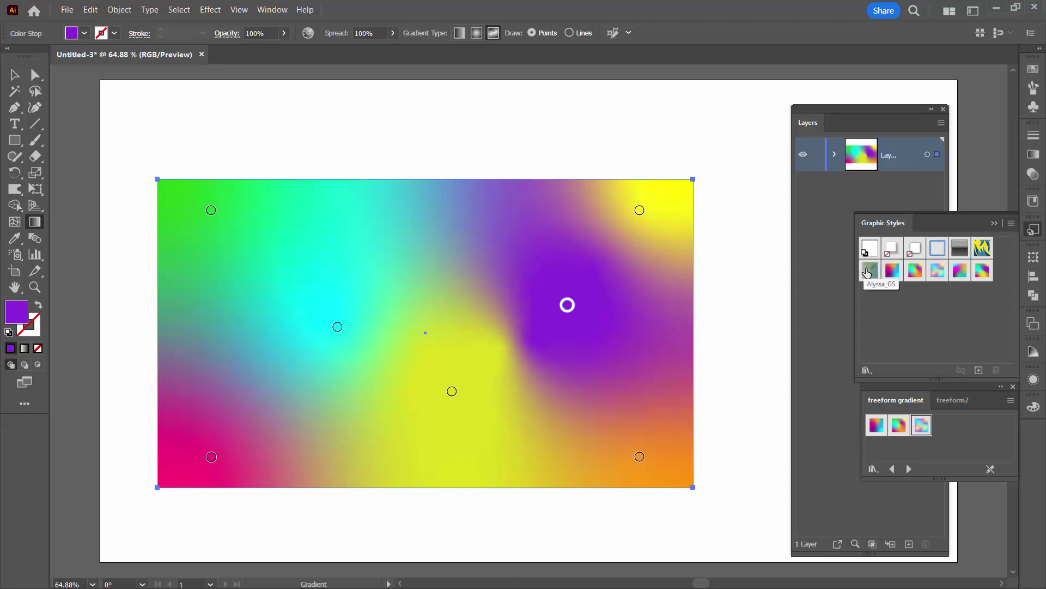
click(870, 271)
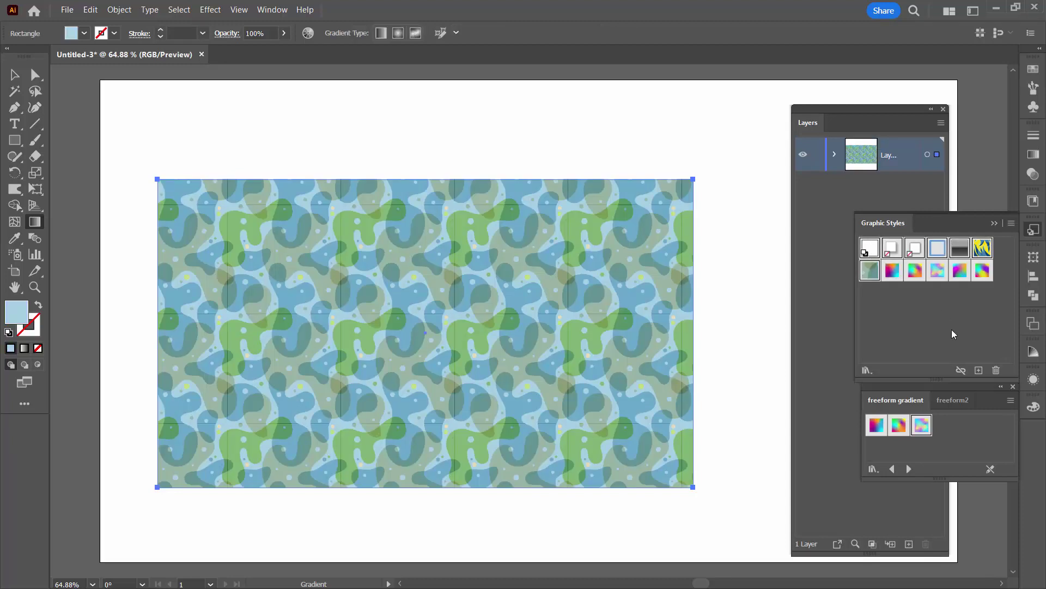
click(996, 370)
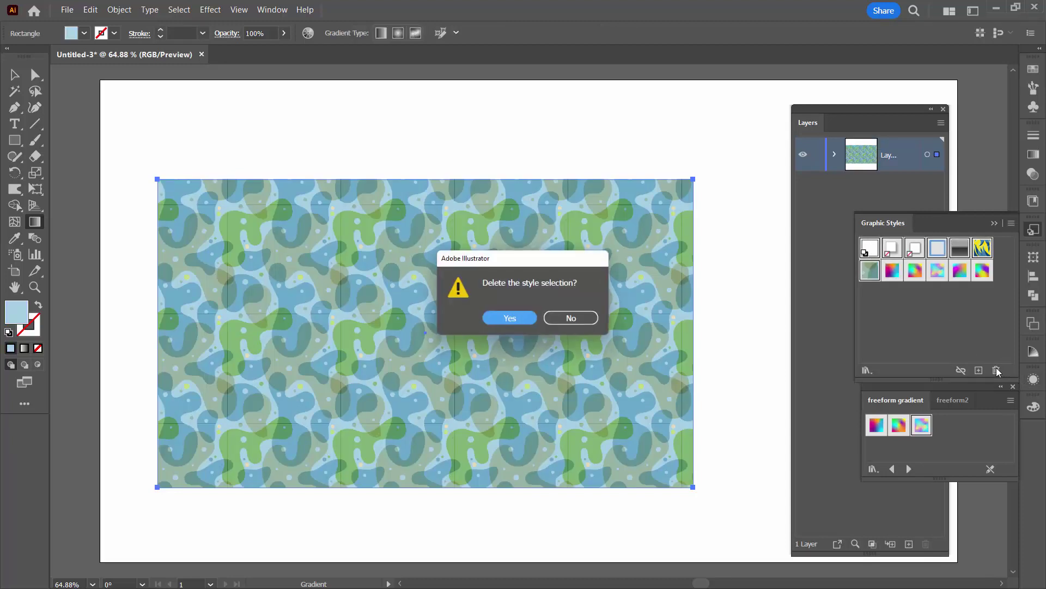
click(497, 318)
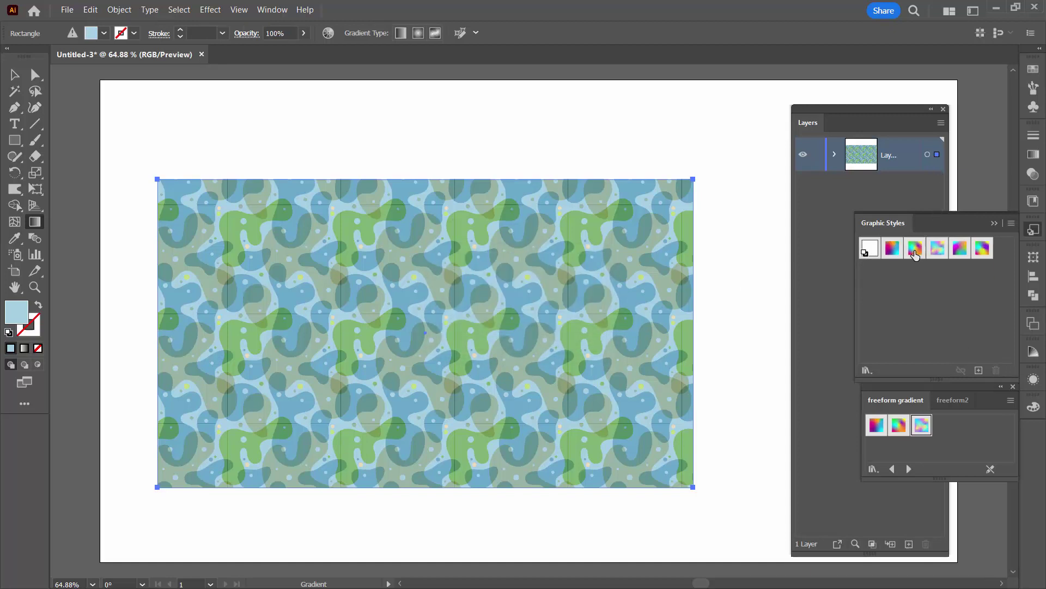
click(915, 248)
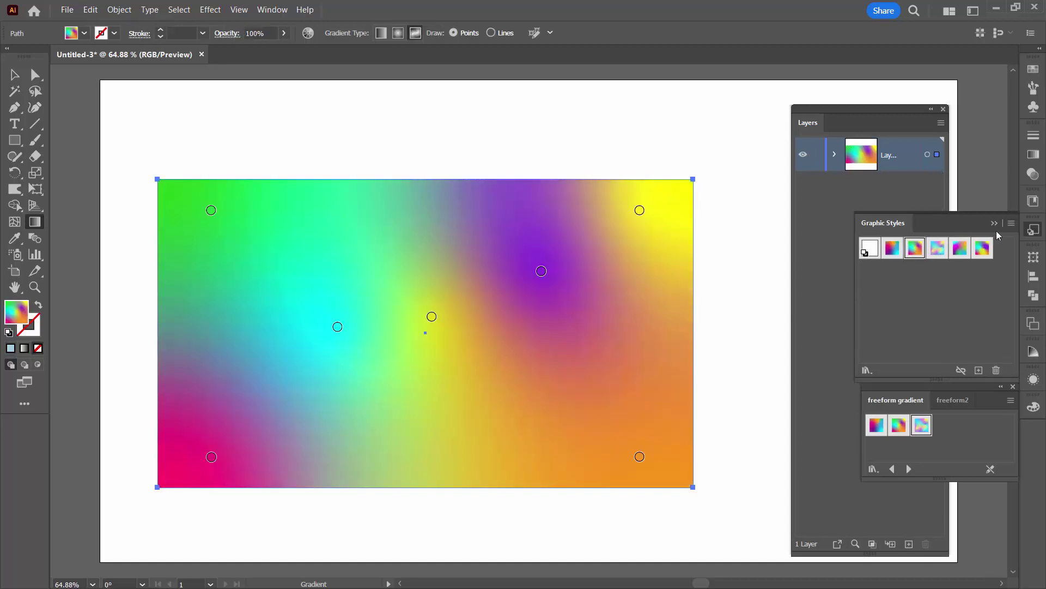
Save the current graphic styles as the library freeform2.ai, replacing the existing file
click(1010, 225)
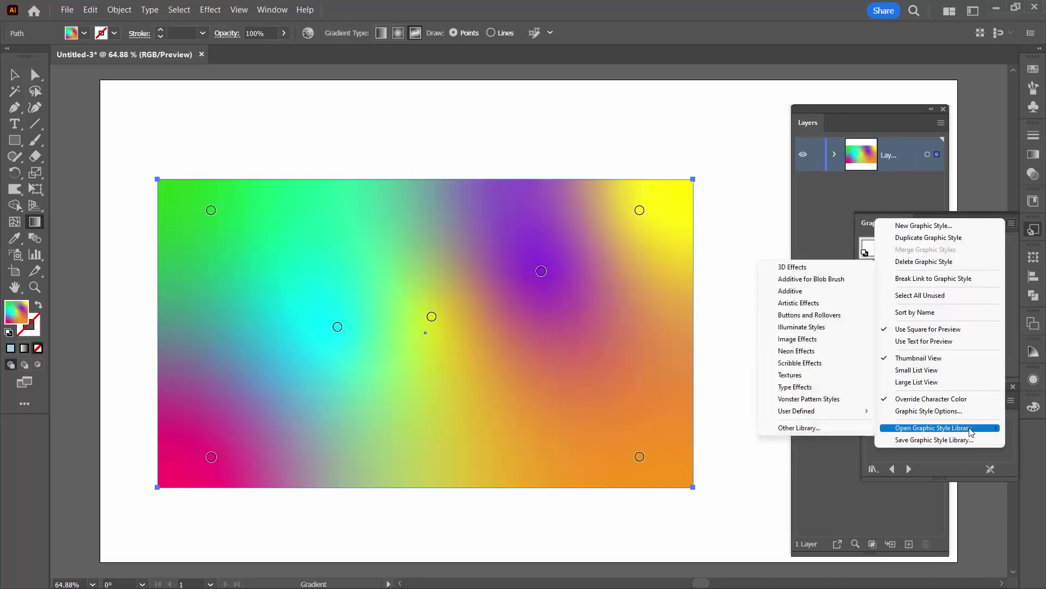
click(939, 441)
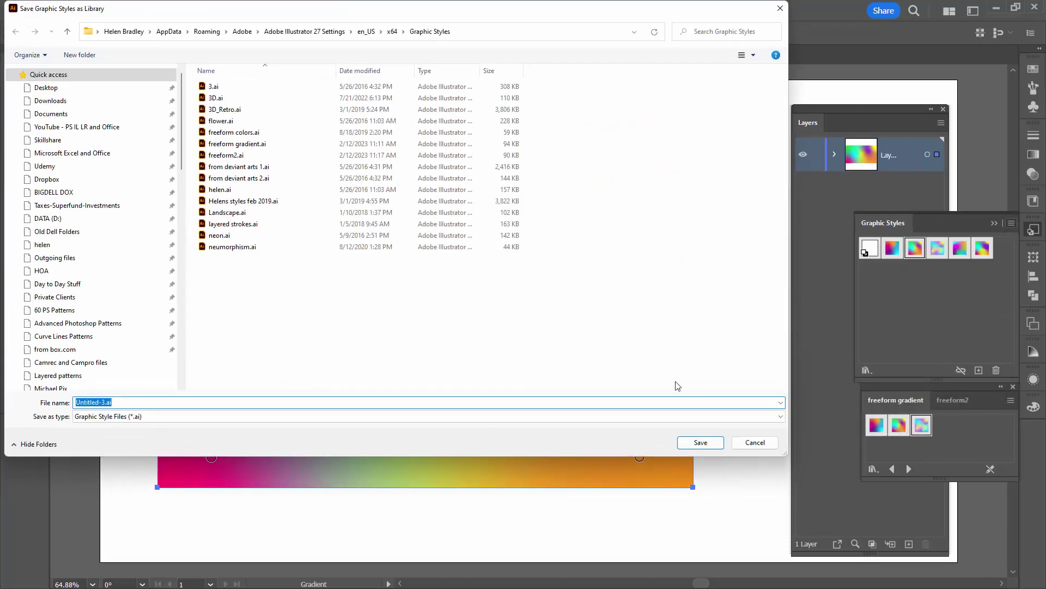
click(232, 156)
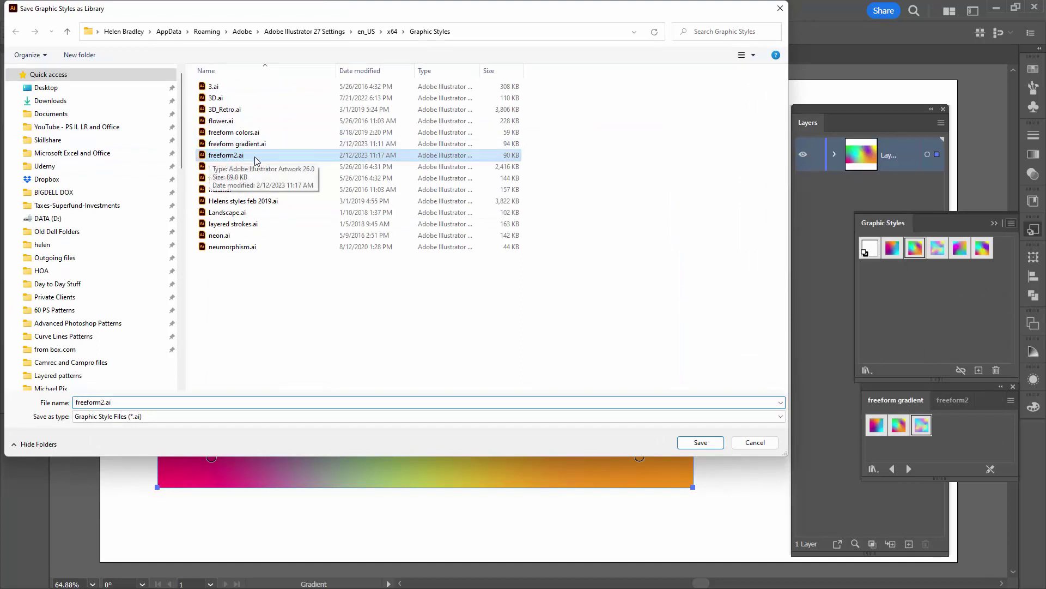
click(702, 443)
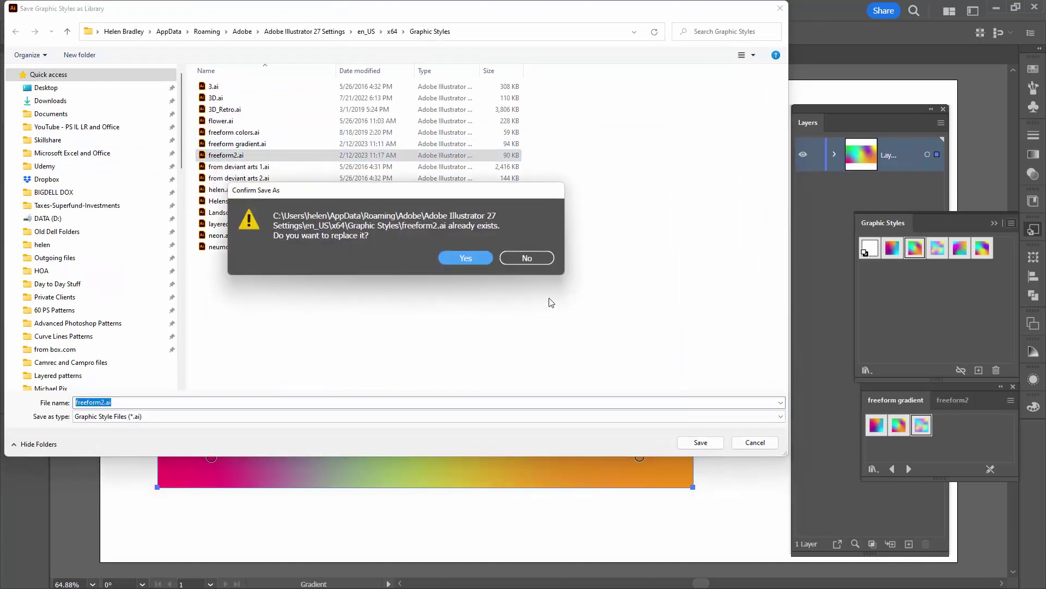
click(469, 259)
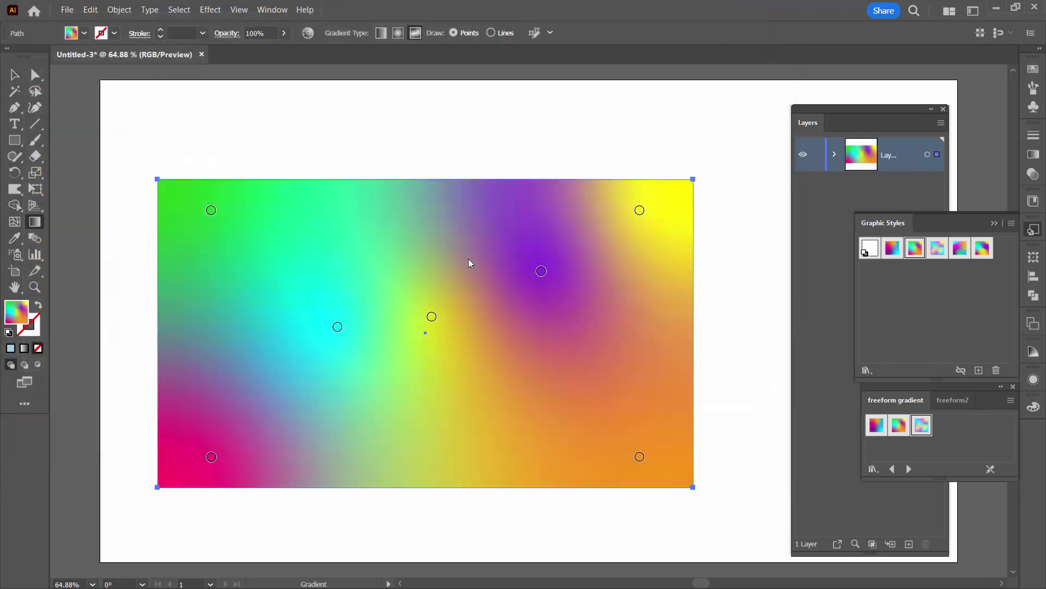
Create a new blank document, Untitled-4
click(67, 9)
click(79, 24)
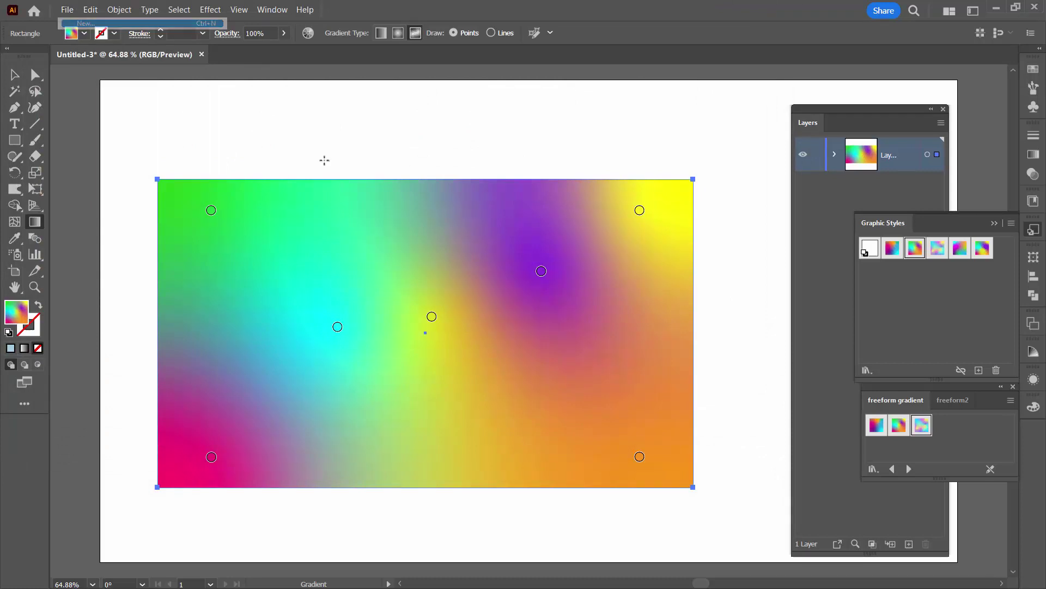
click(729, 458)
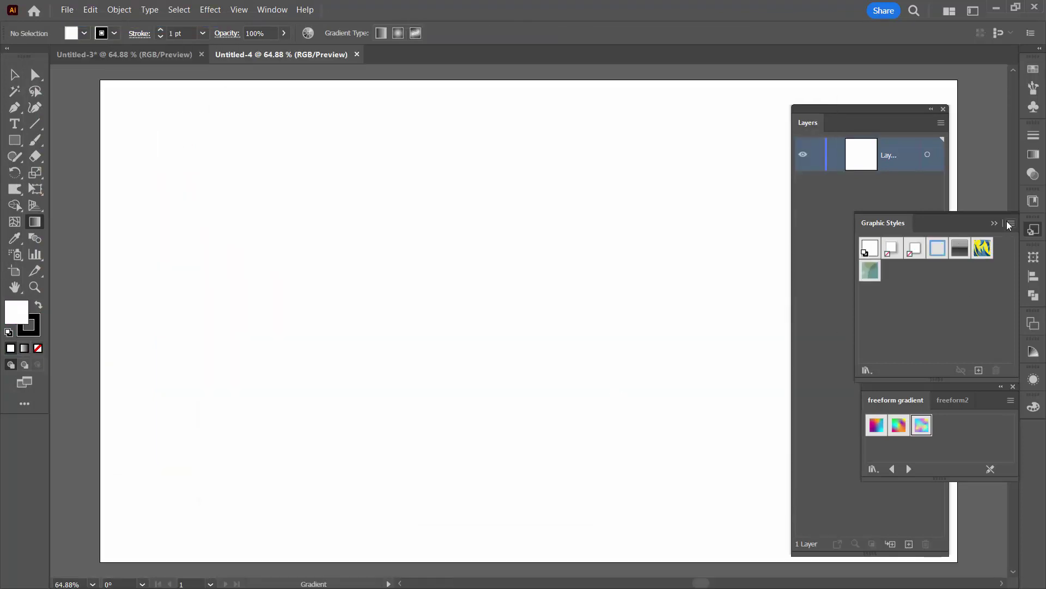
Load the User Defined freeform2 library to show its five gradient styles, then close it
click(955, 401)
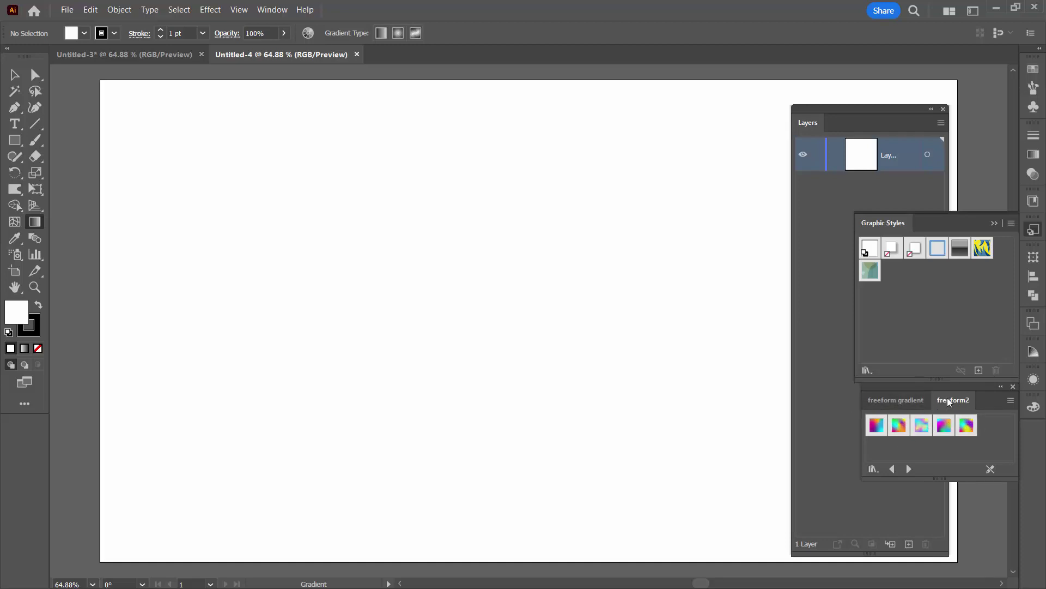
click(866, 370)
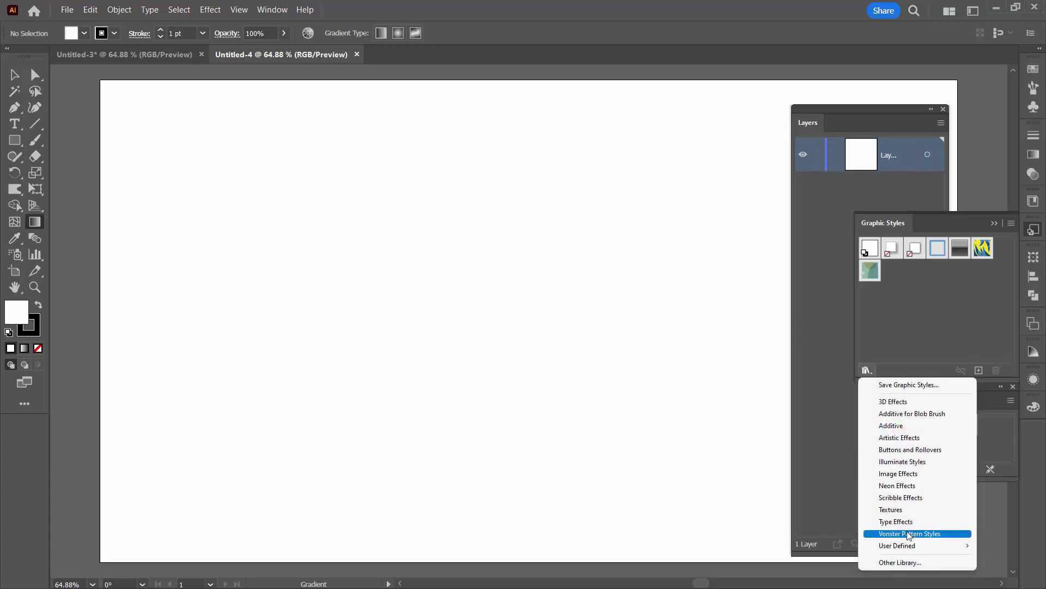
mouse_move(902, 545)
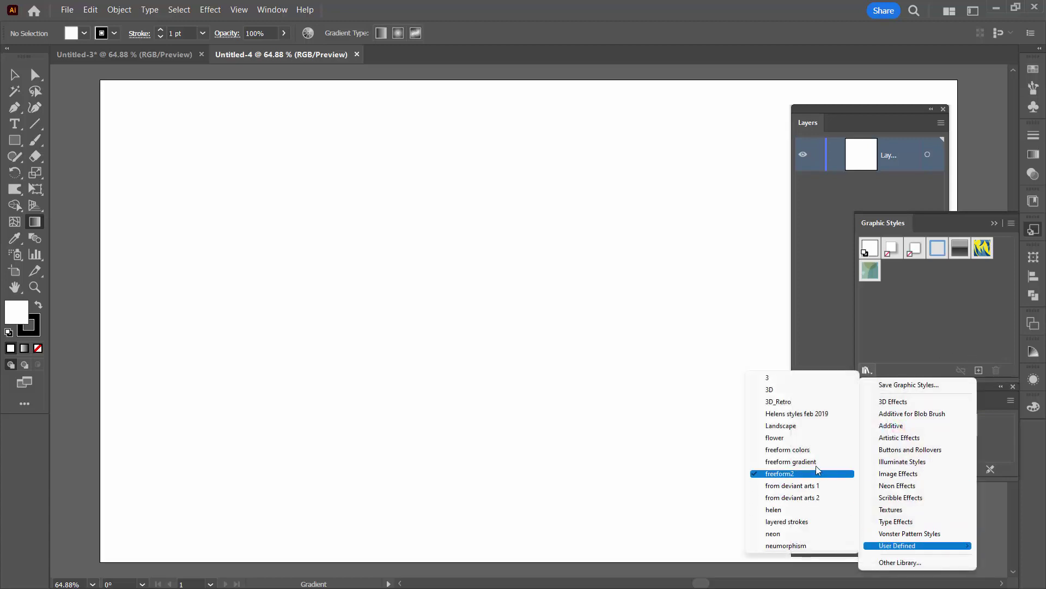
click(802, 474)
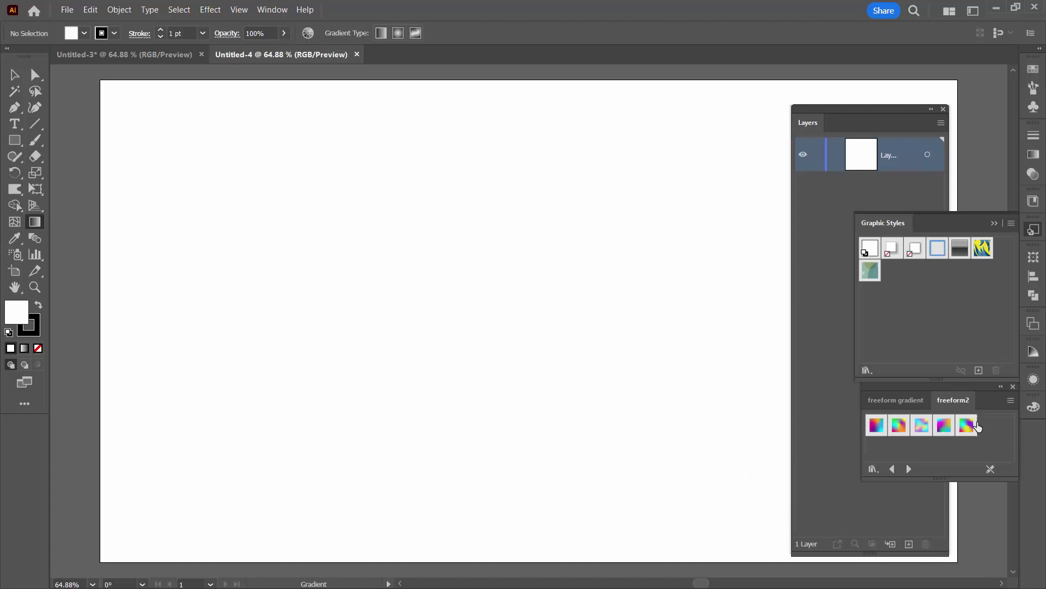
click(1013, 387)
Collapse the Graphic Styles panel and shift the Layers panel slightly to the right
click(994, 223)
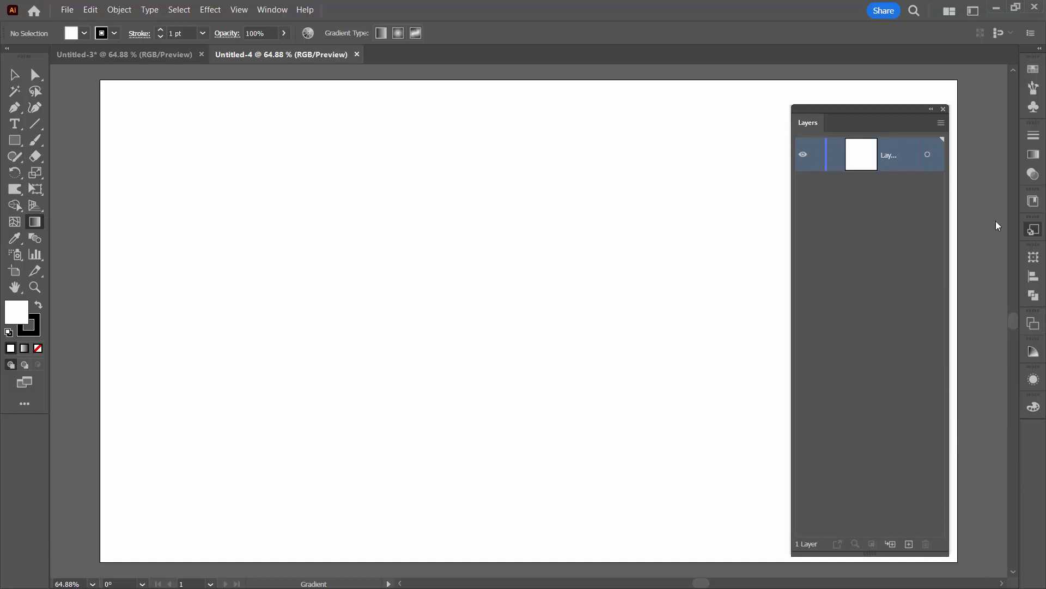
drag(895, 107, 923, 111)
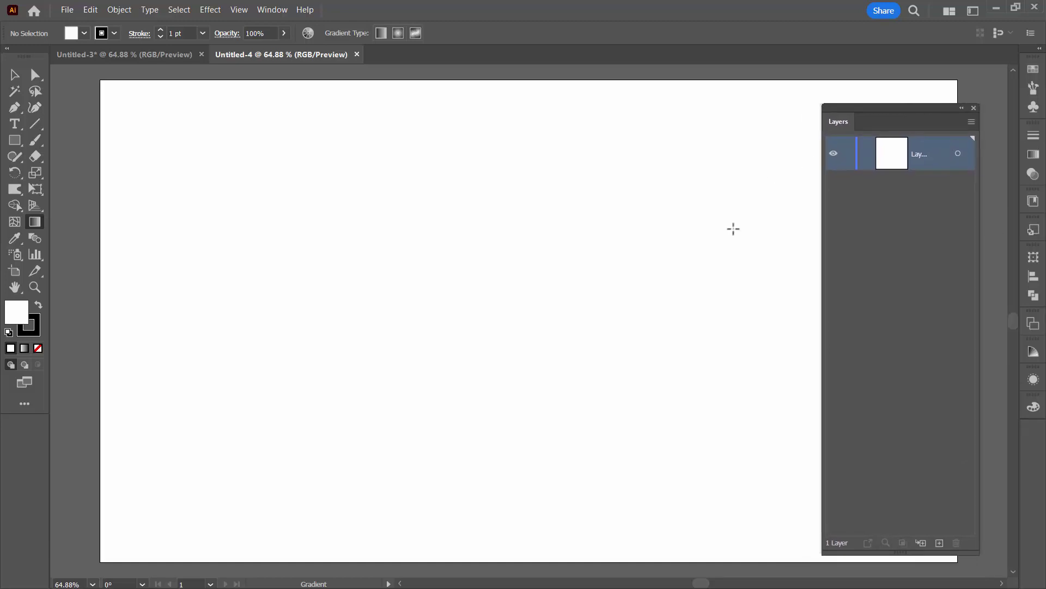